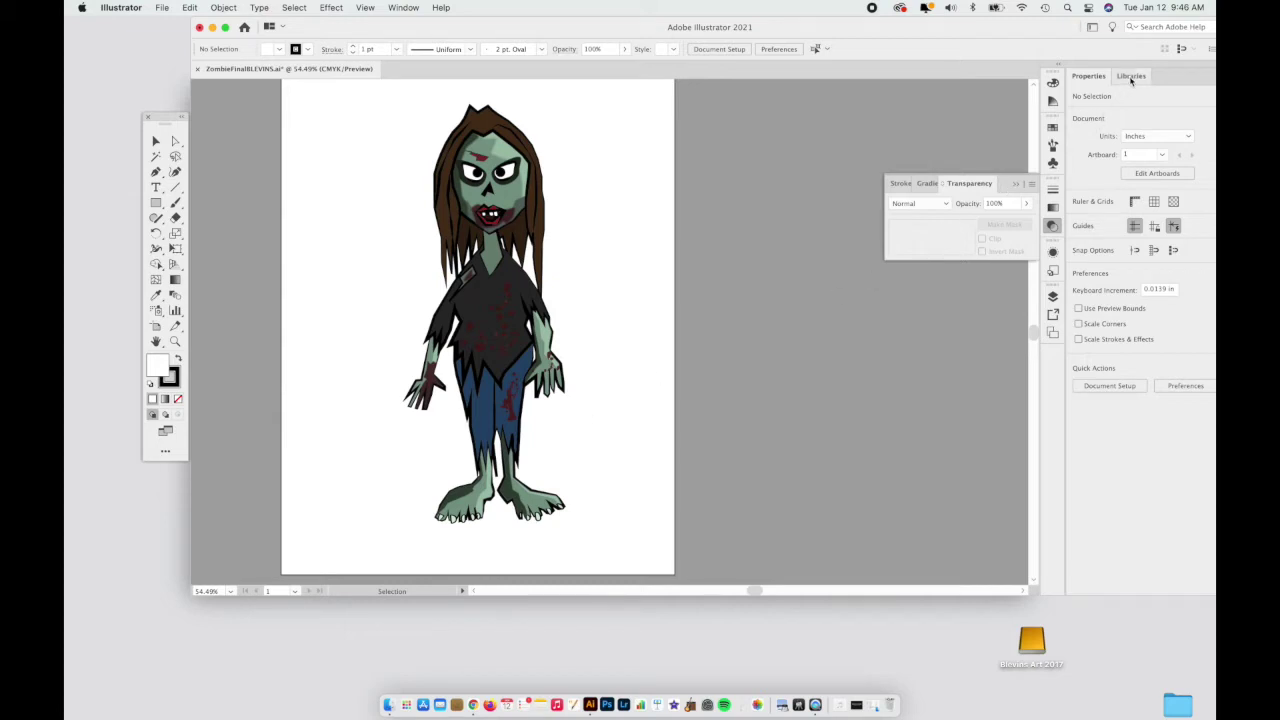
Show the template sketch layer and hide the Background, Head, Feet, Body and details layers of the zombie drawing
click(1053, 300)
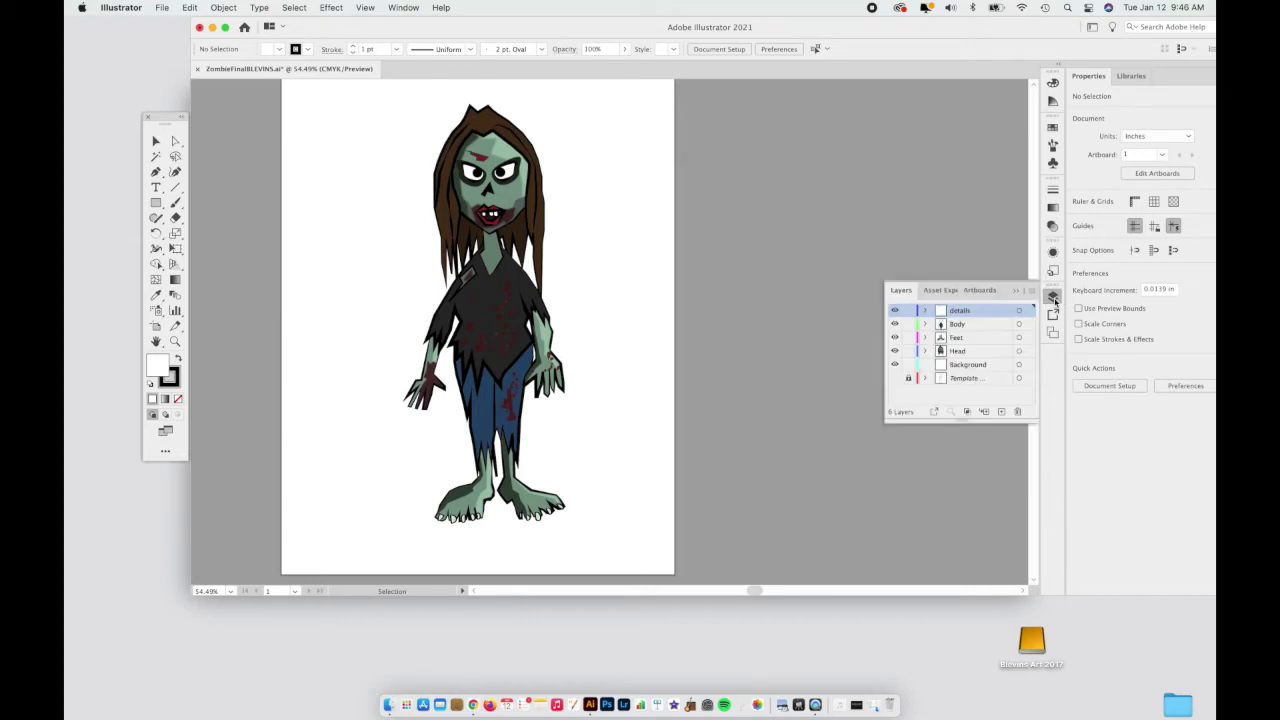
click(895, 378)
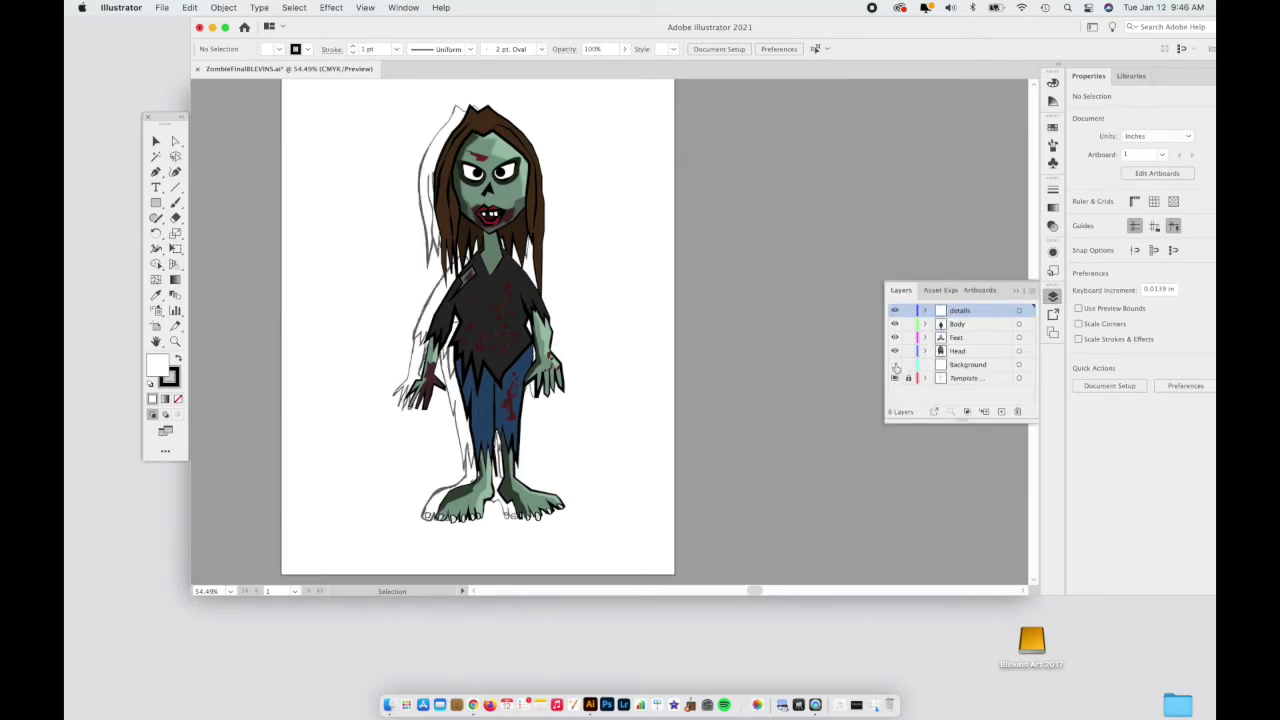
click(895, 351)
click(895, 338)
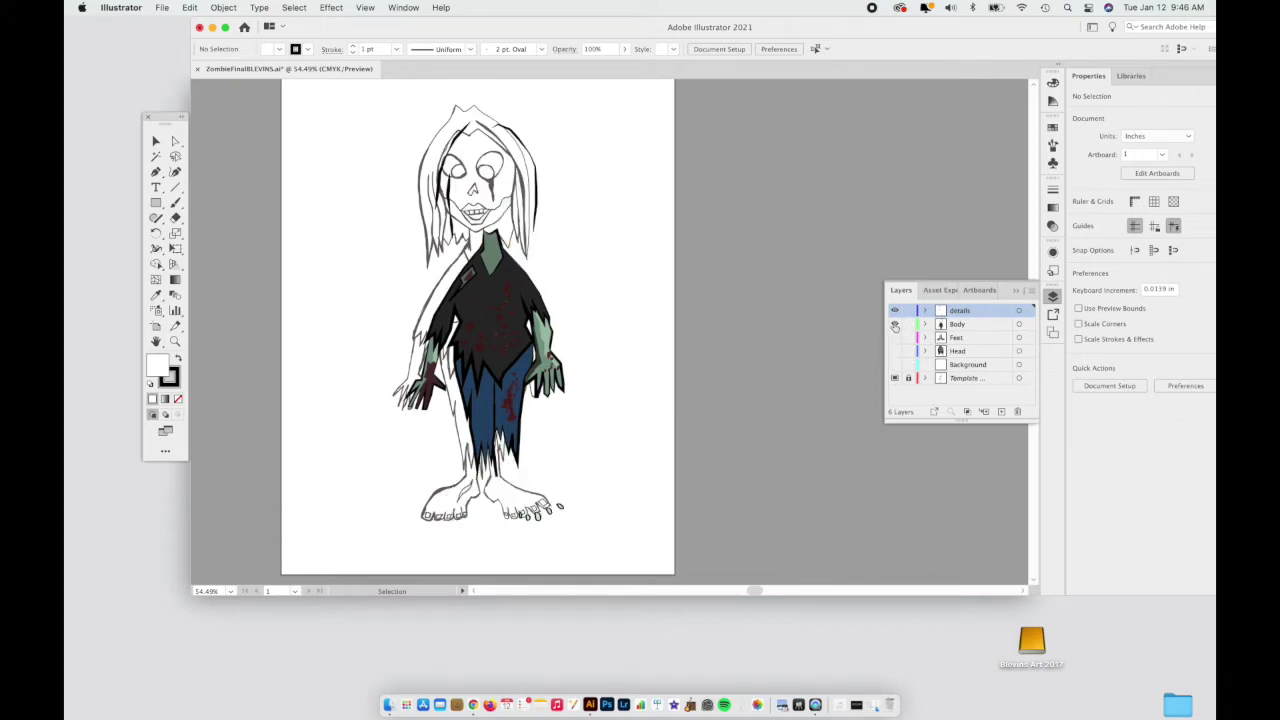
click(895, 324)
click(895, 311)
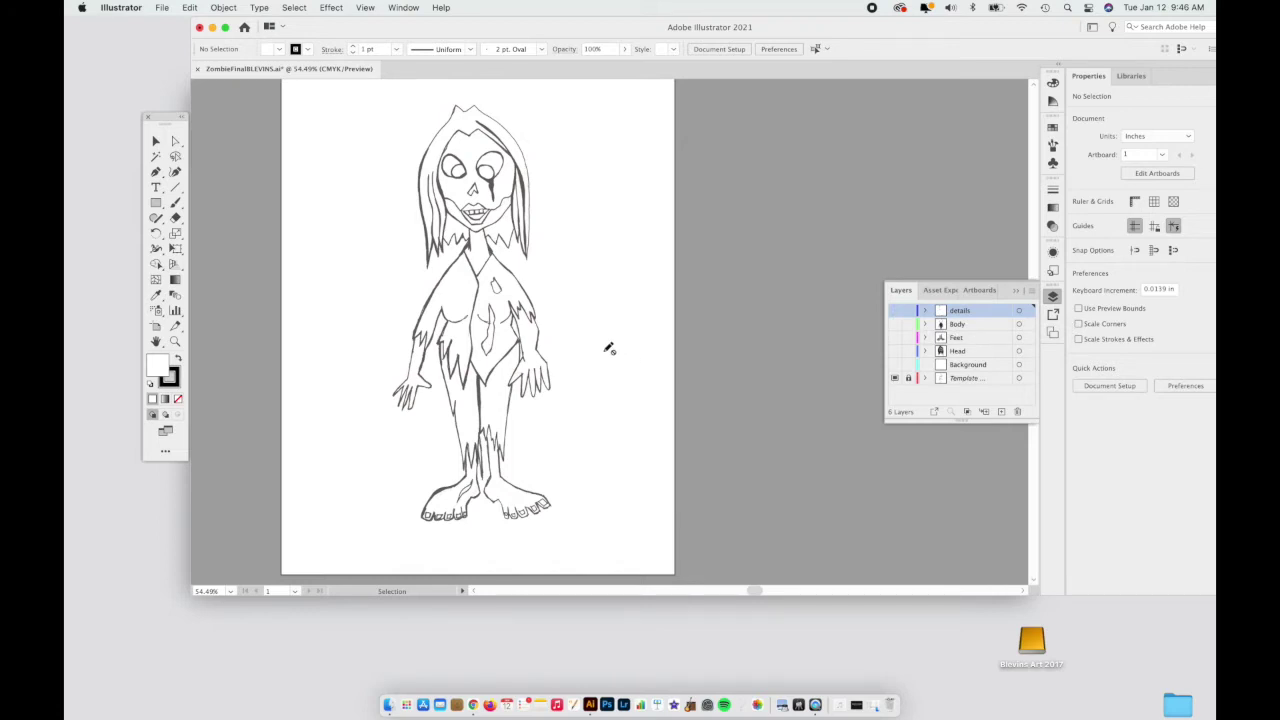
Create a new print document from the Letter preset, 612 x 792 pt in portrait orientation
click(161, 8)
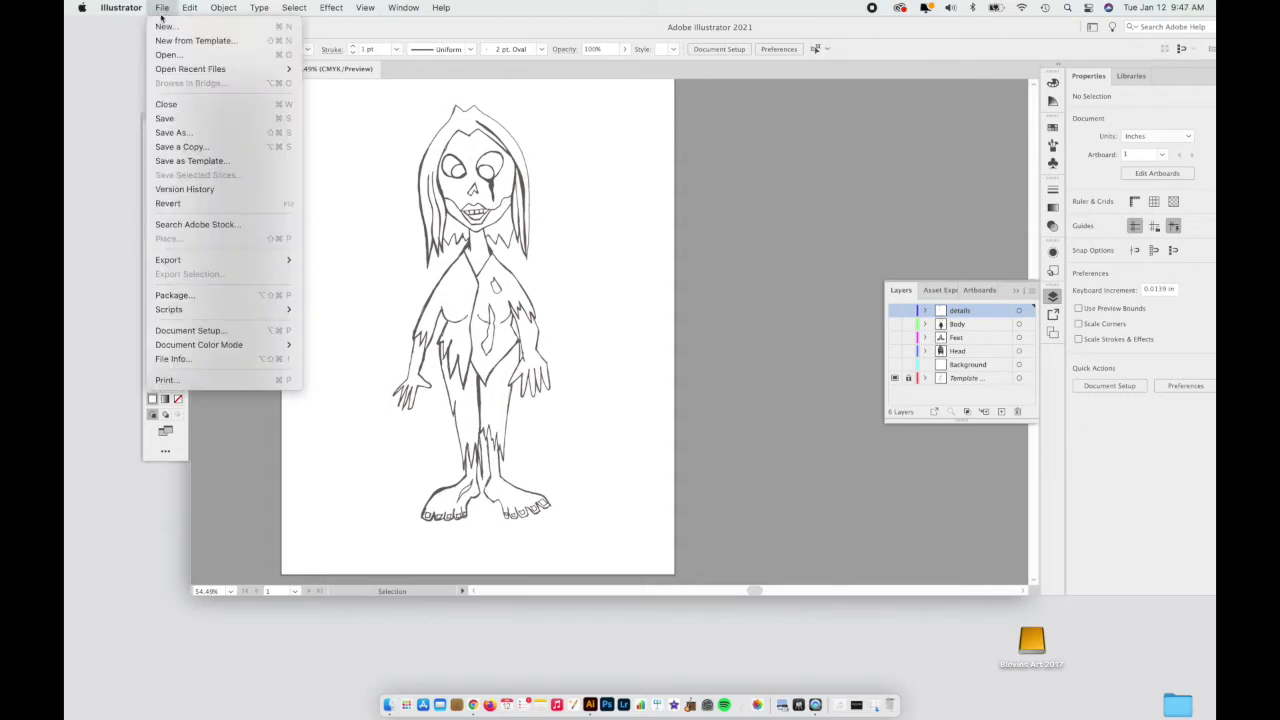
click(165, 26)
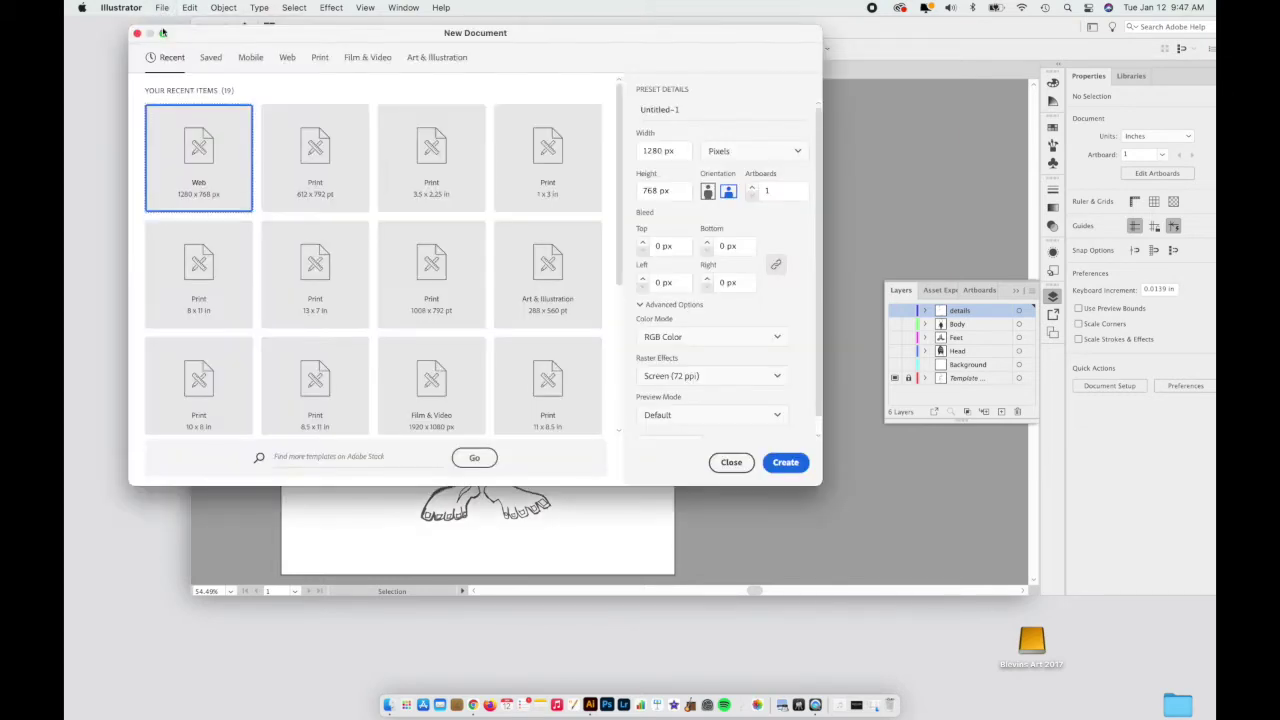
drag(575, 40, 710, 80)
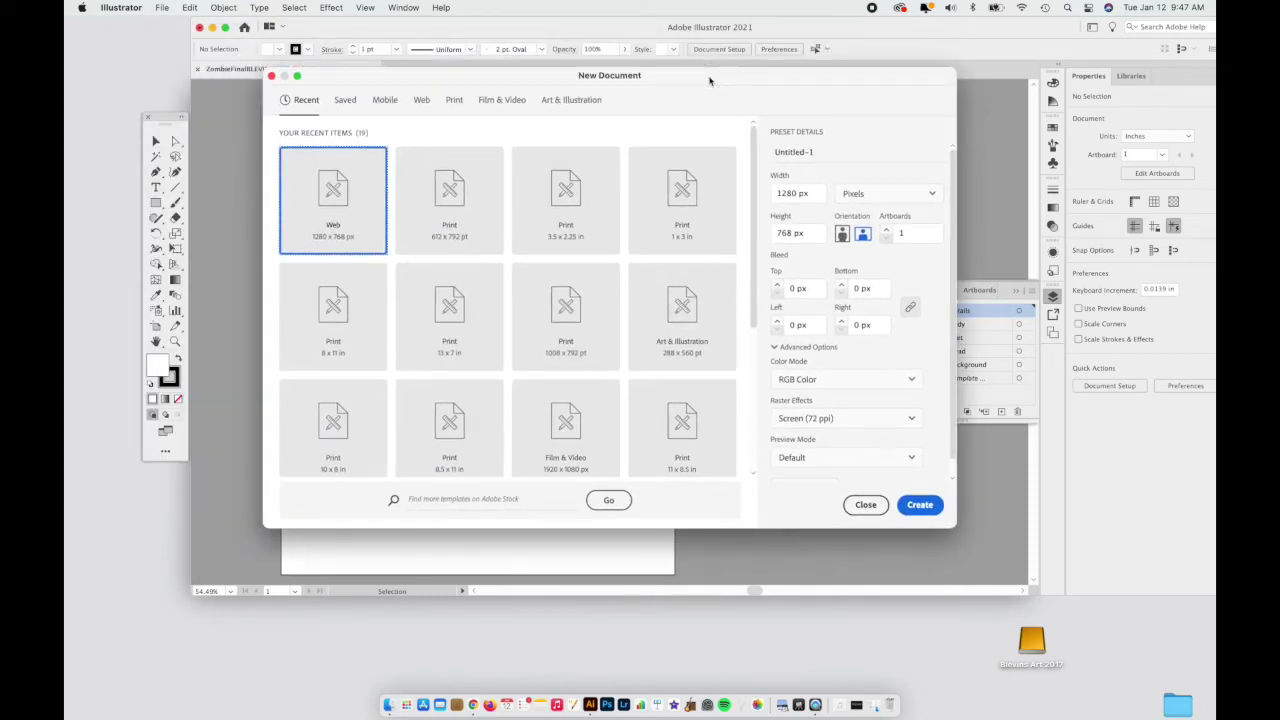
click(455, 101)
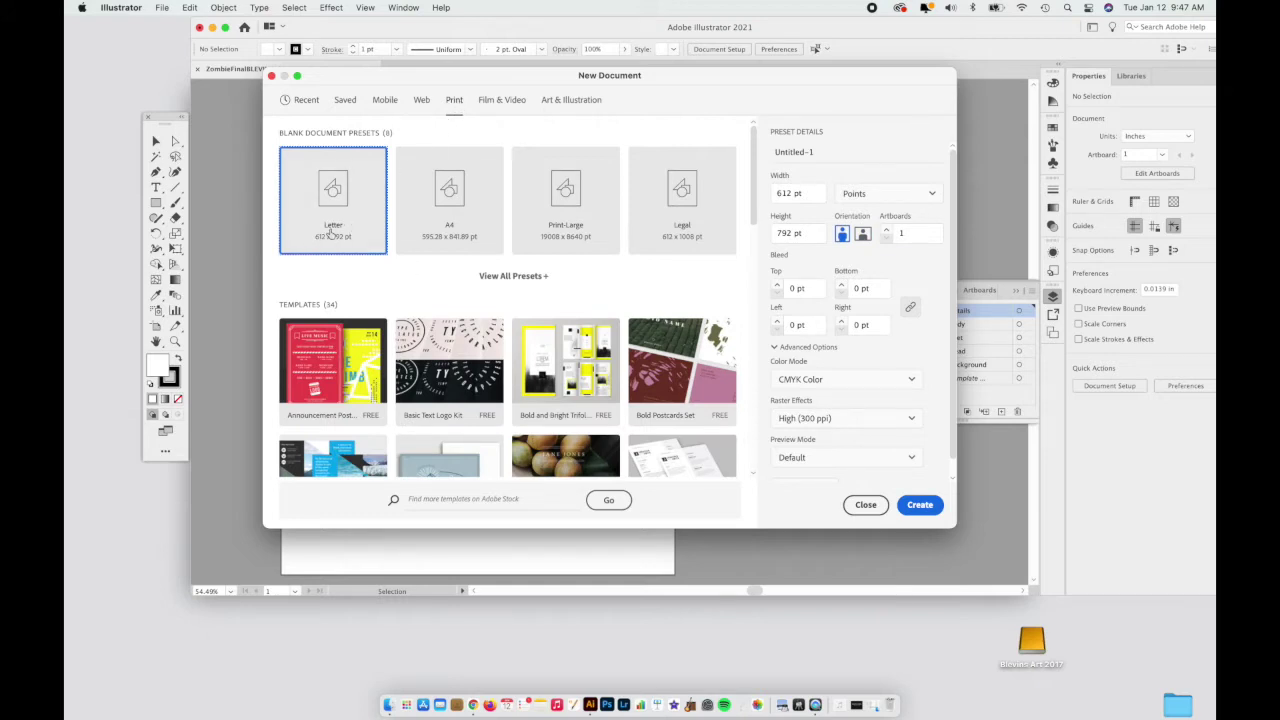
click(919, 506)
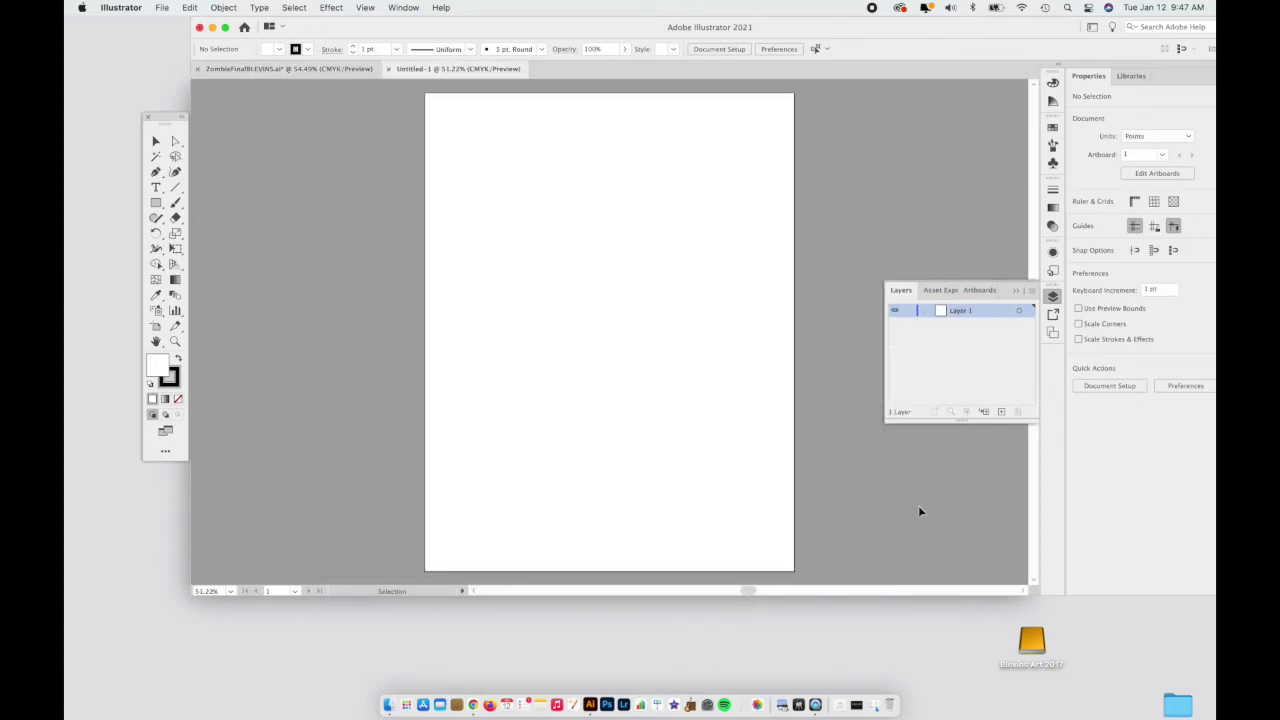
click(971, 345)
click(952, 352)
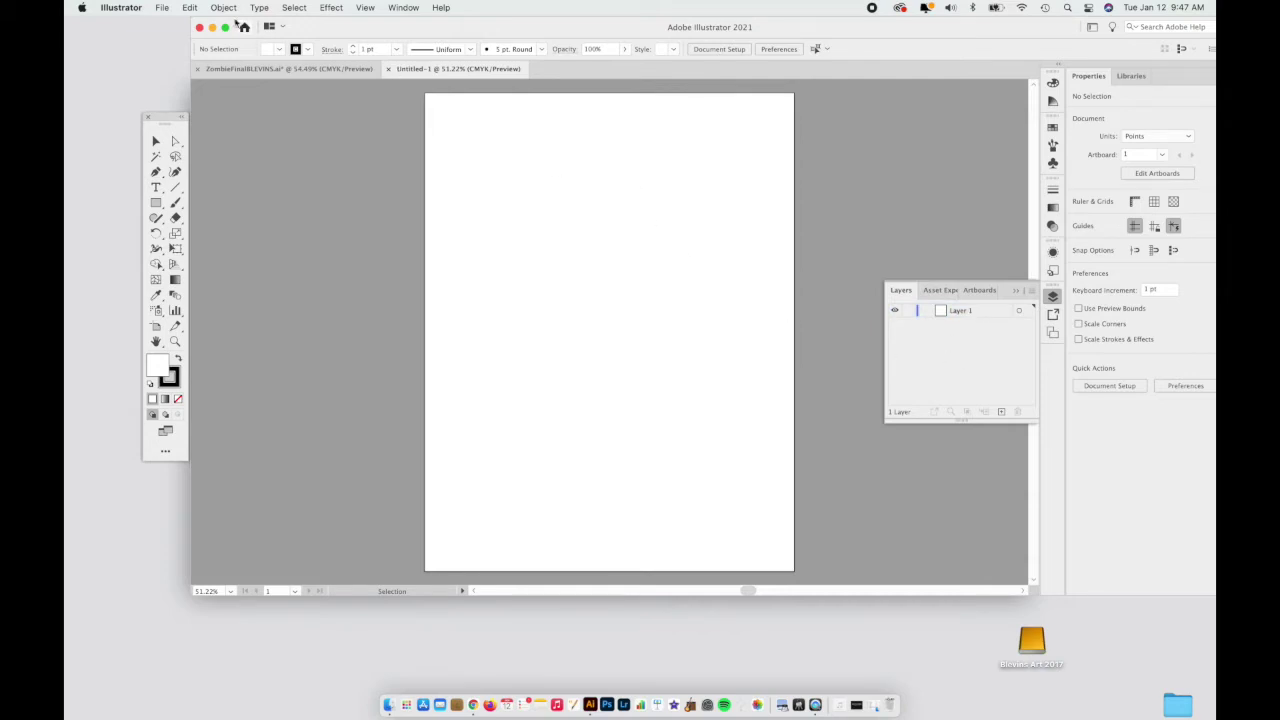
Place Ms. B Zombie.tif from the Desktop as a template
click(161, 8)
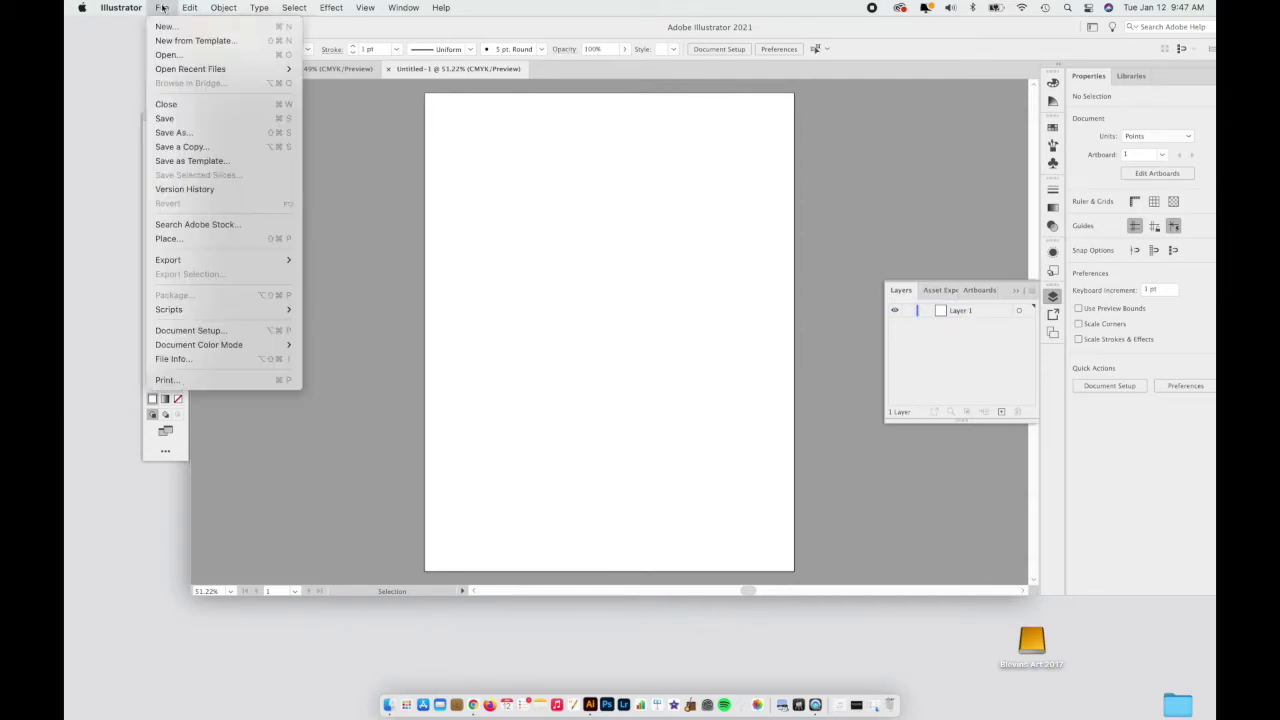
click(188, 245)
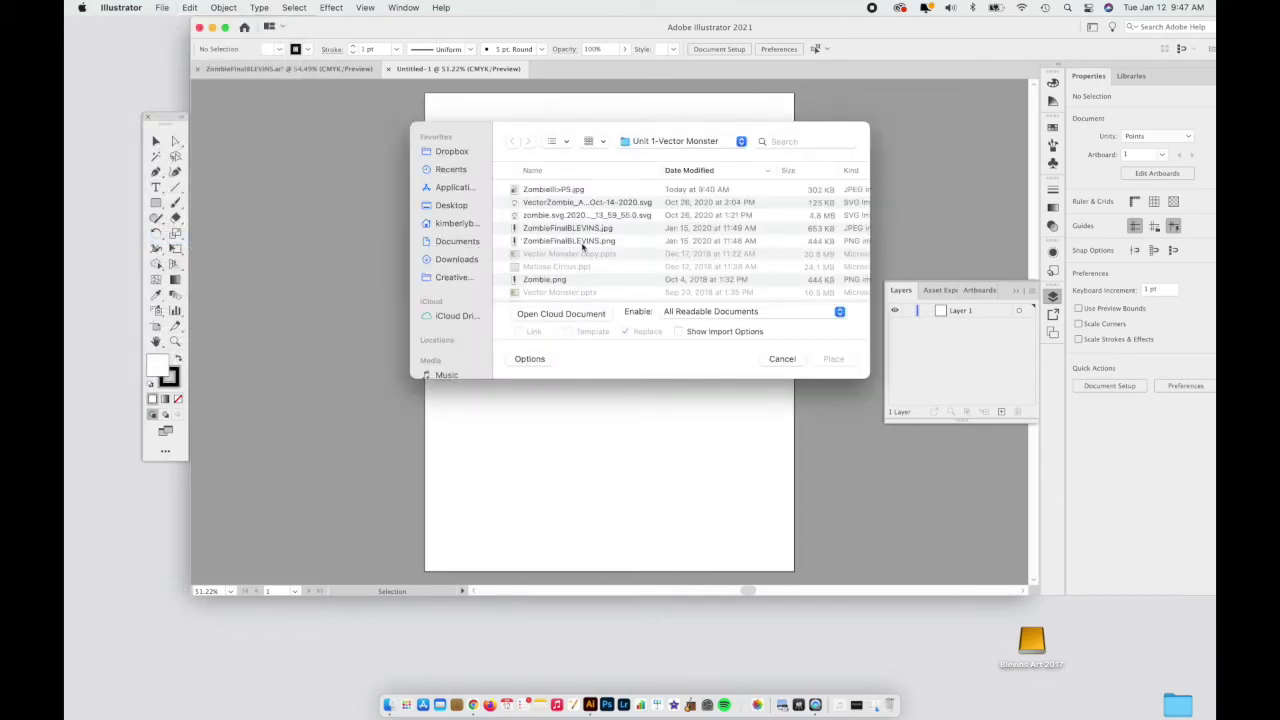
click(461, 208)
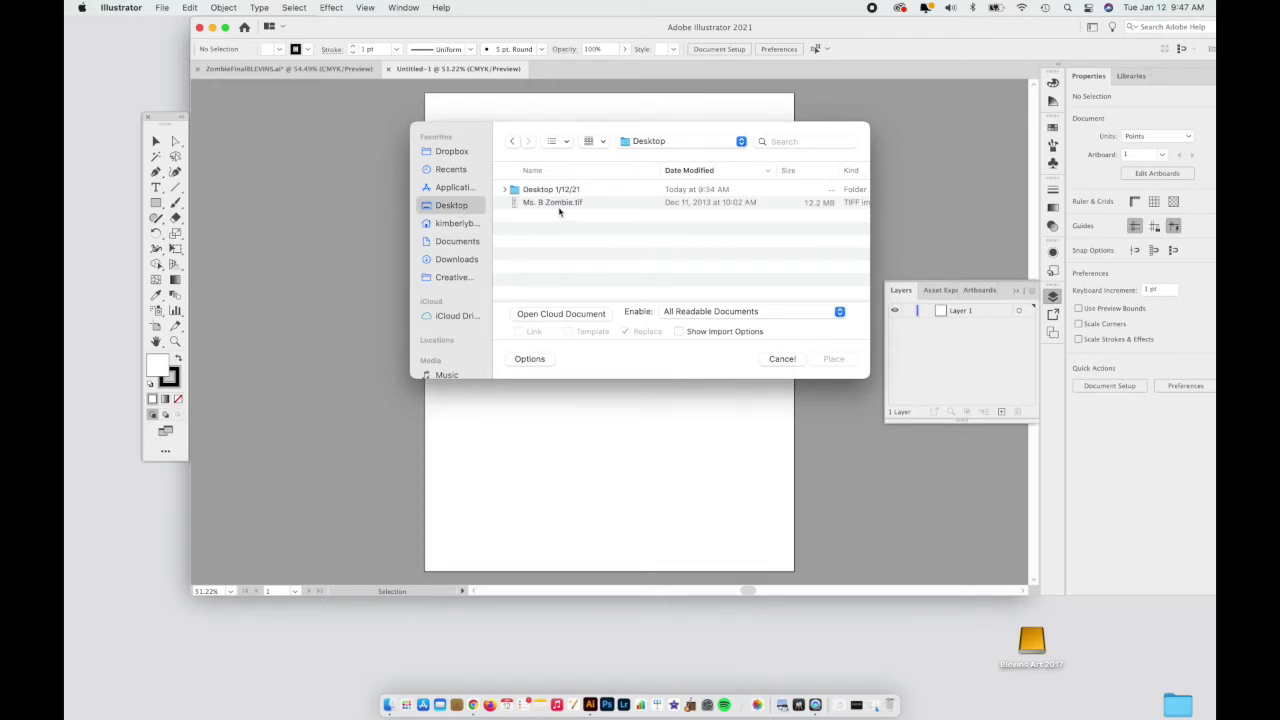
click(560, 205)
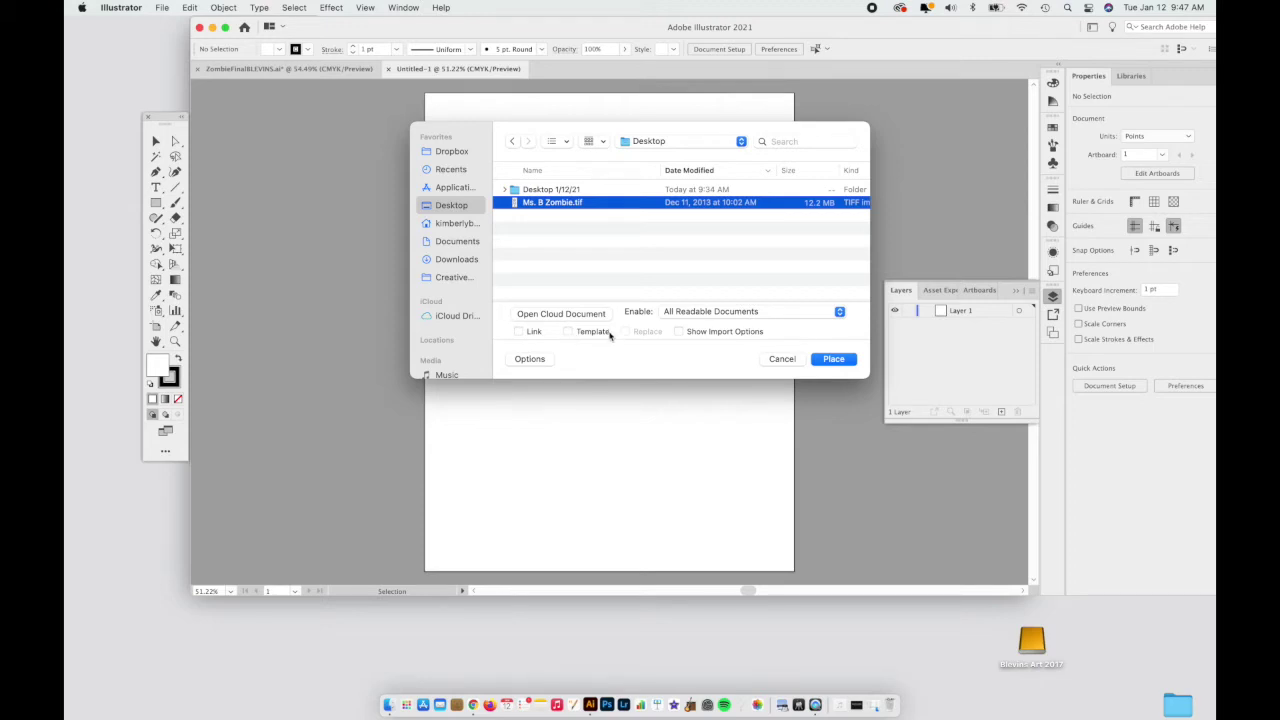
click(568, 332)
click(832, 360)
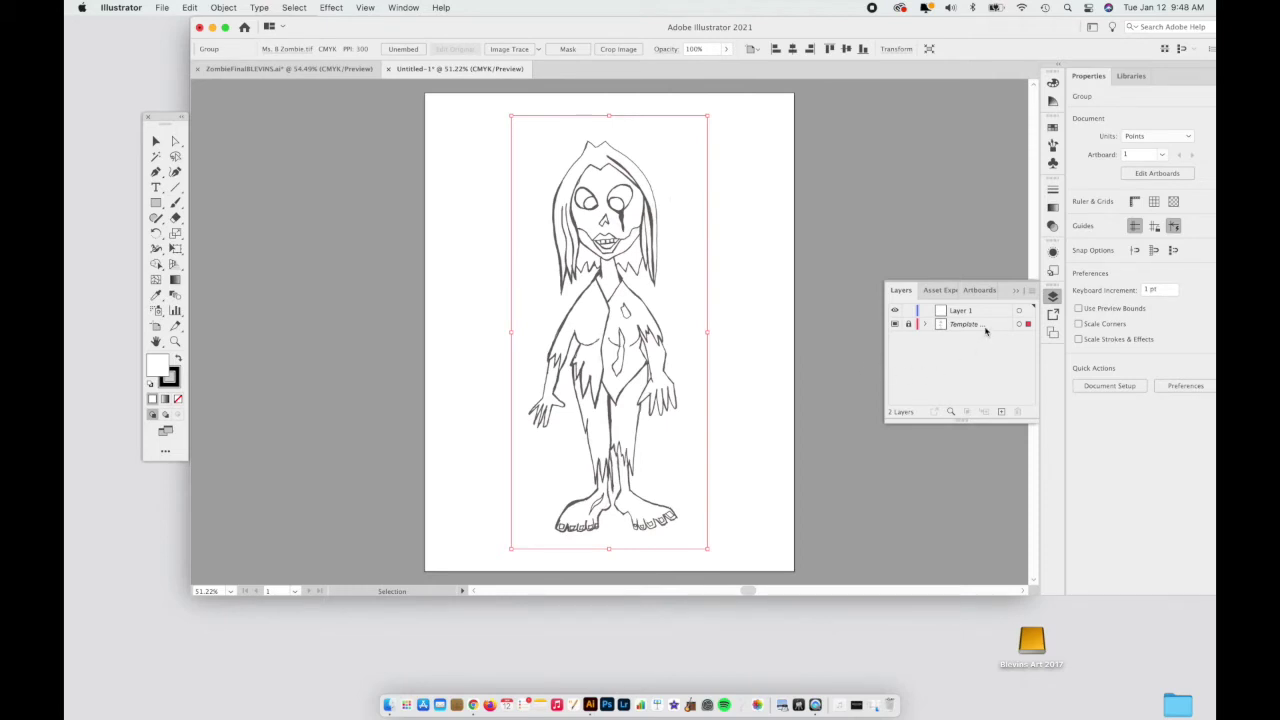
Try to scale the placed sketch proportionally with the template layer unlocked, and lock the layer again
click(895, 324)
click(895, 324)
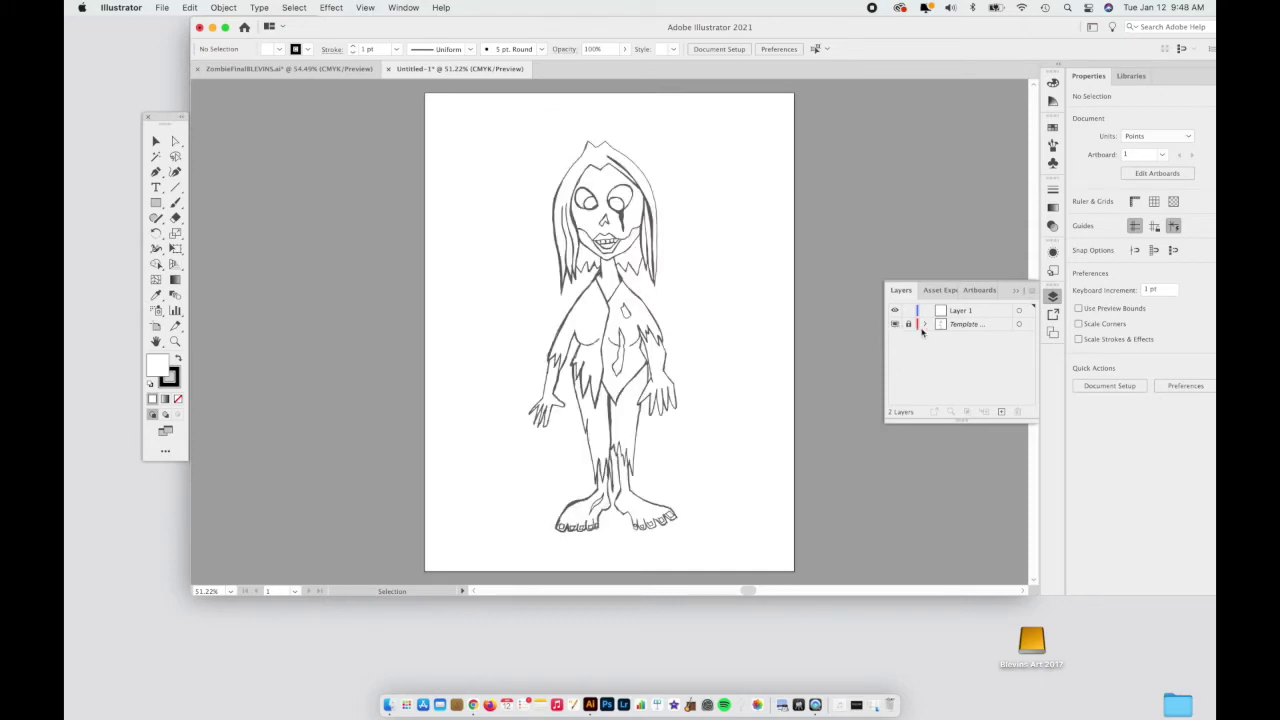
click(908, 325)
click(653, 355)
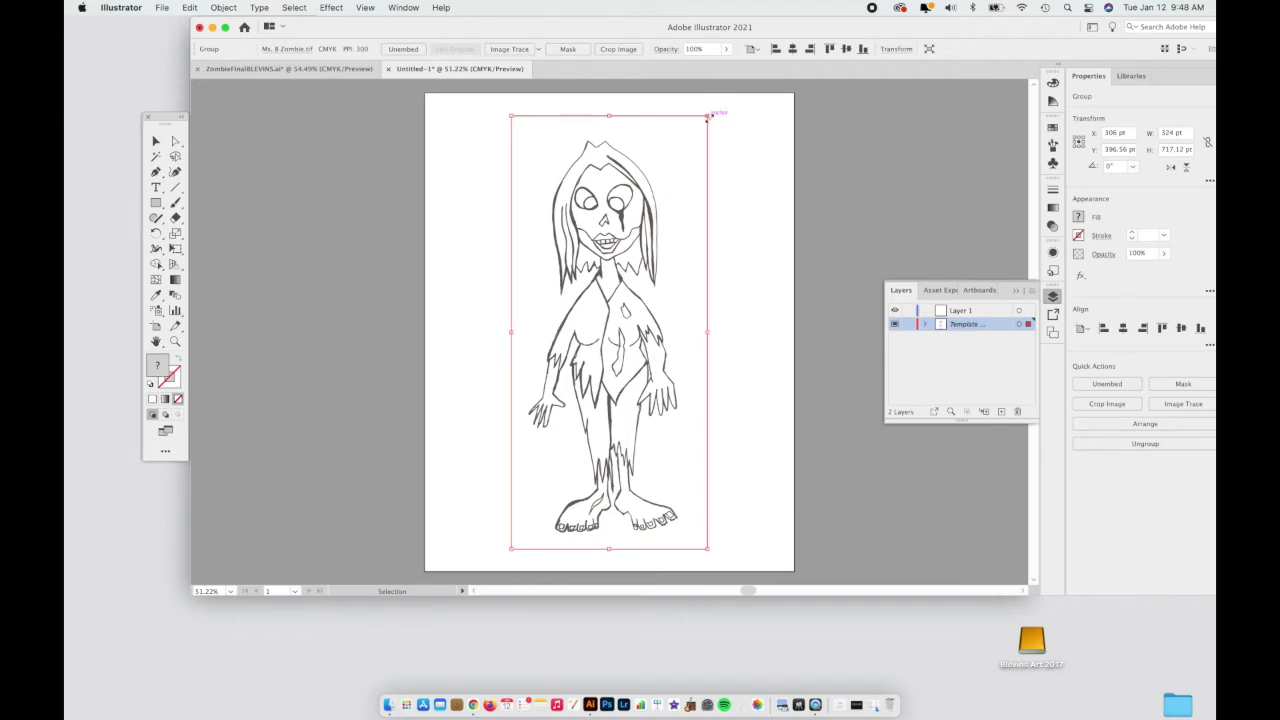
key(shift)
mouse_move(708, 116)
mouse_down()
mouse_move(609, 243)
mouse_move(713, 114)
mouse_up()
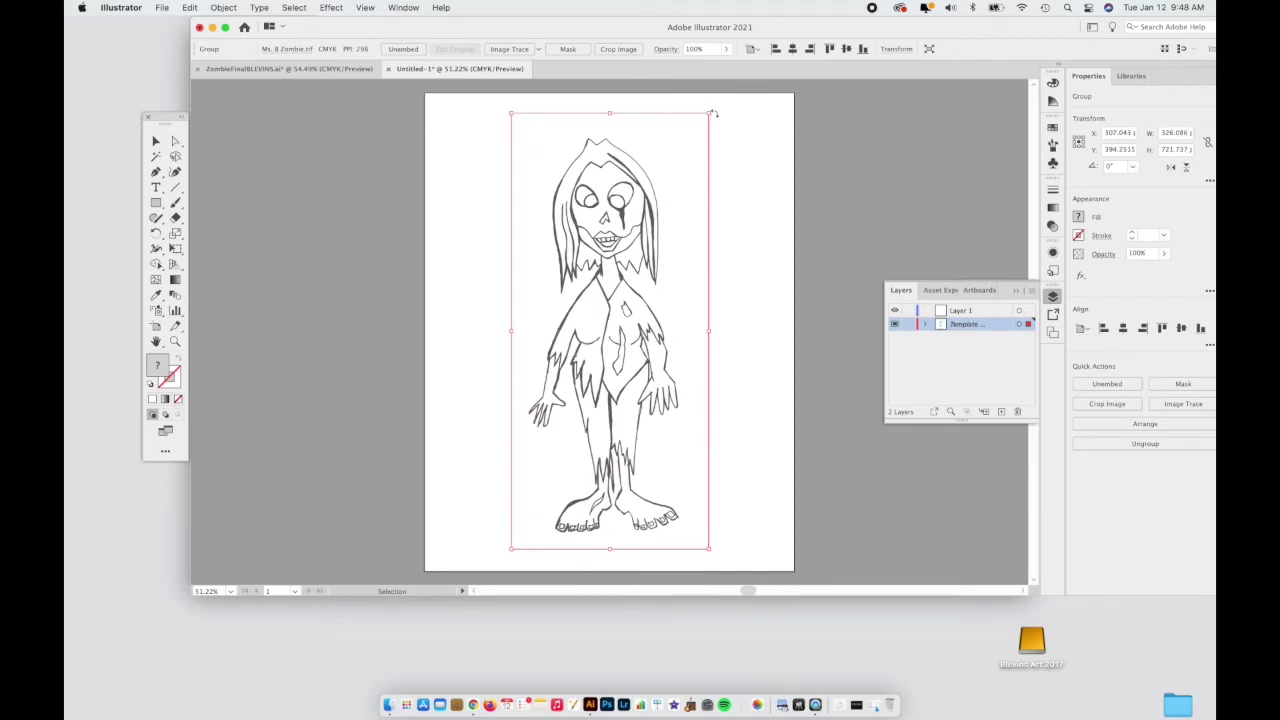
drag(713, 114, 715, 118)
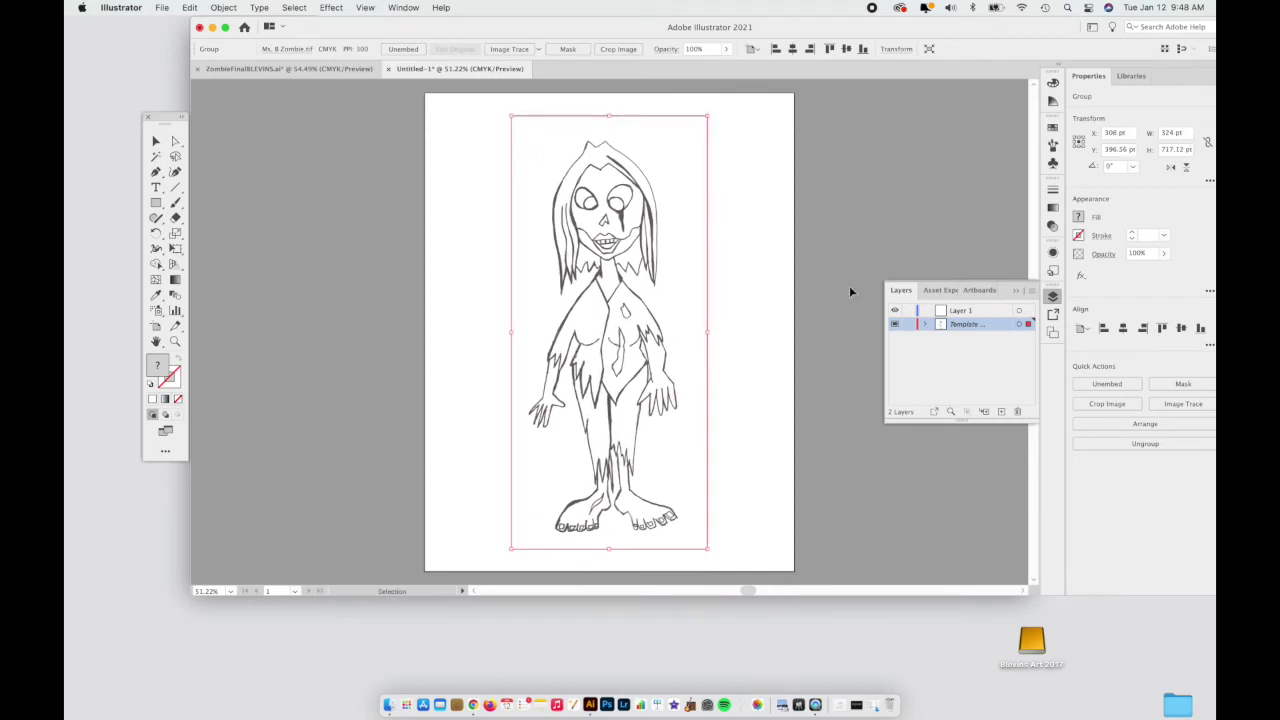
click(908, 324)
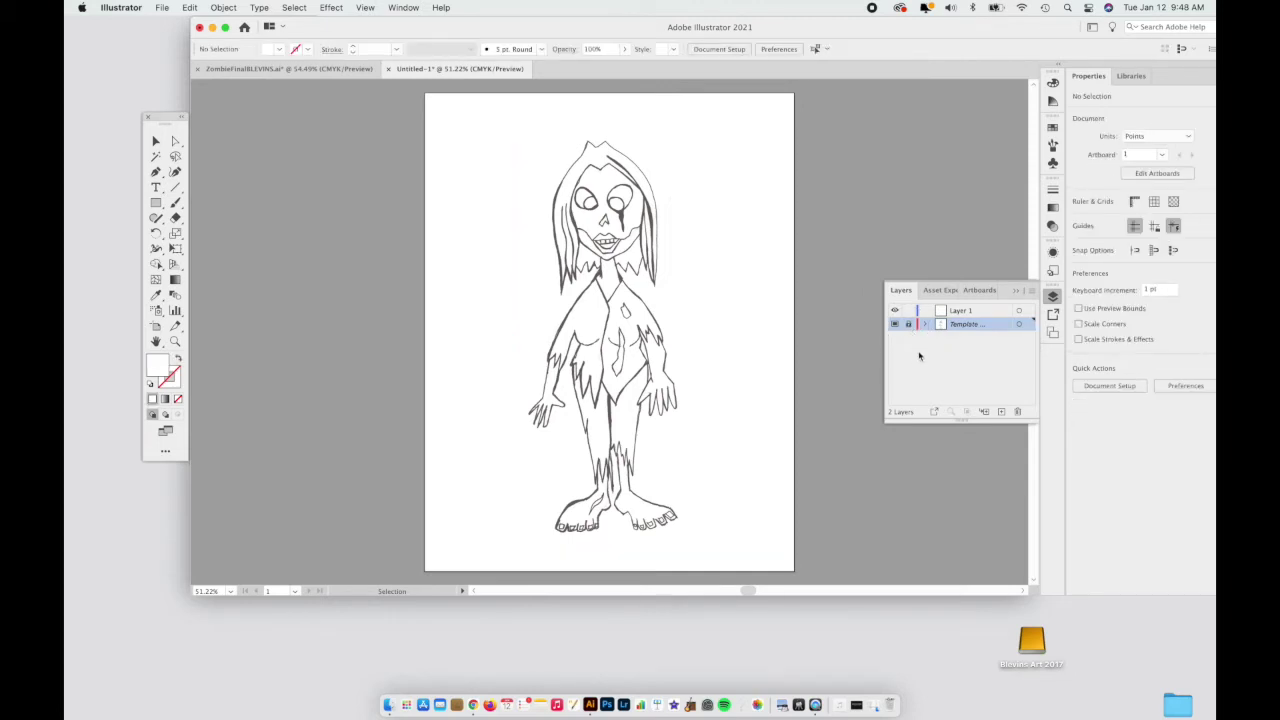
Trace the small teardrop-shaped tear on the sketch's upper chest as a closed Pen path on Layer 1
click(988, 313)
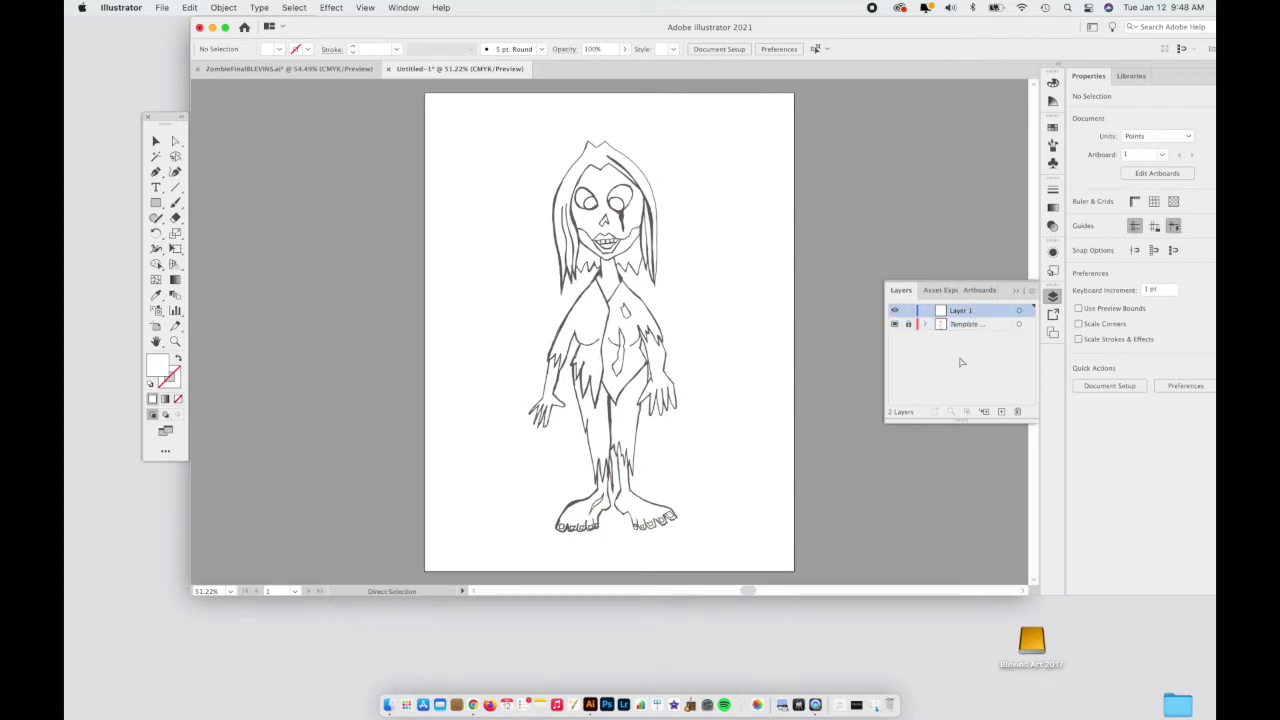
key(super+equal)
key(super+equal)
key(super+equal)
key(super+equal)
key(super+equal)
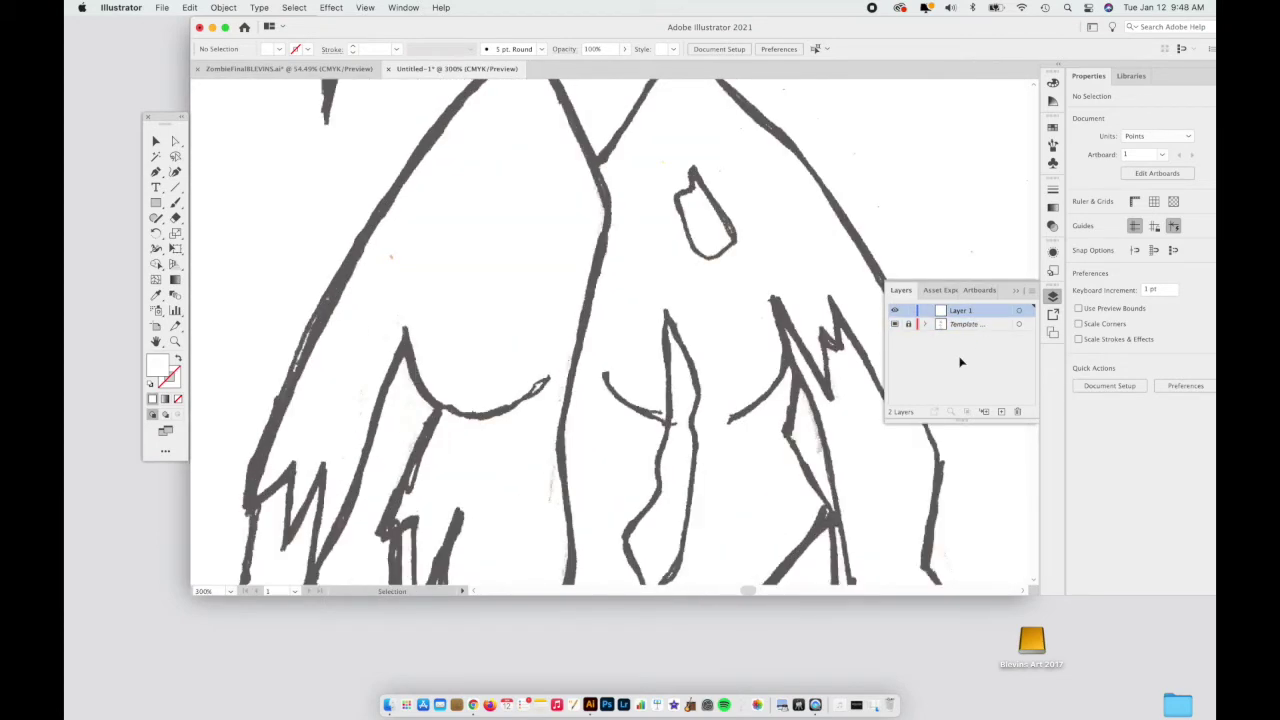
click(156, 172)
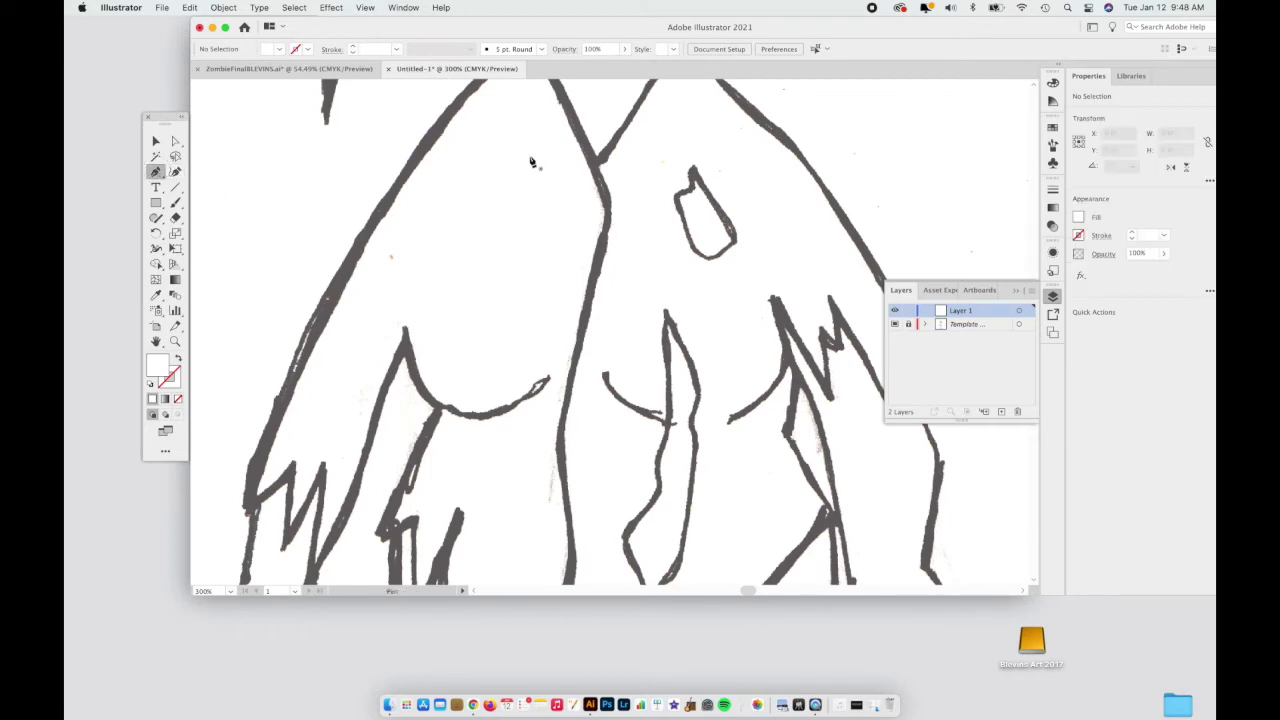
click(692, 172)
click(735, 237)
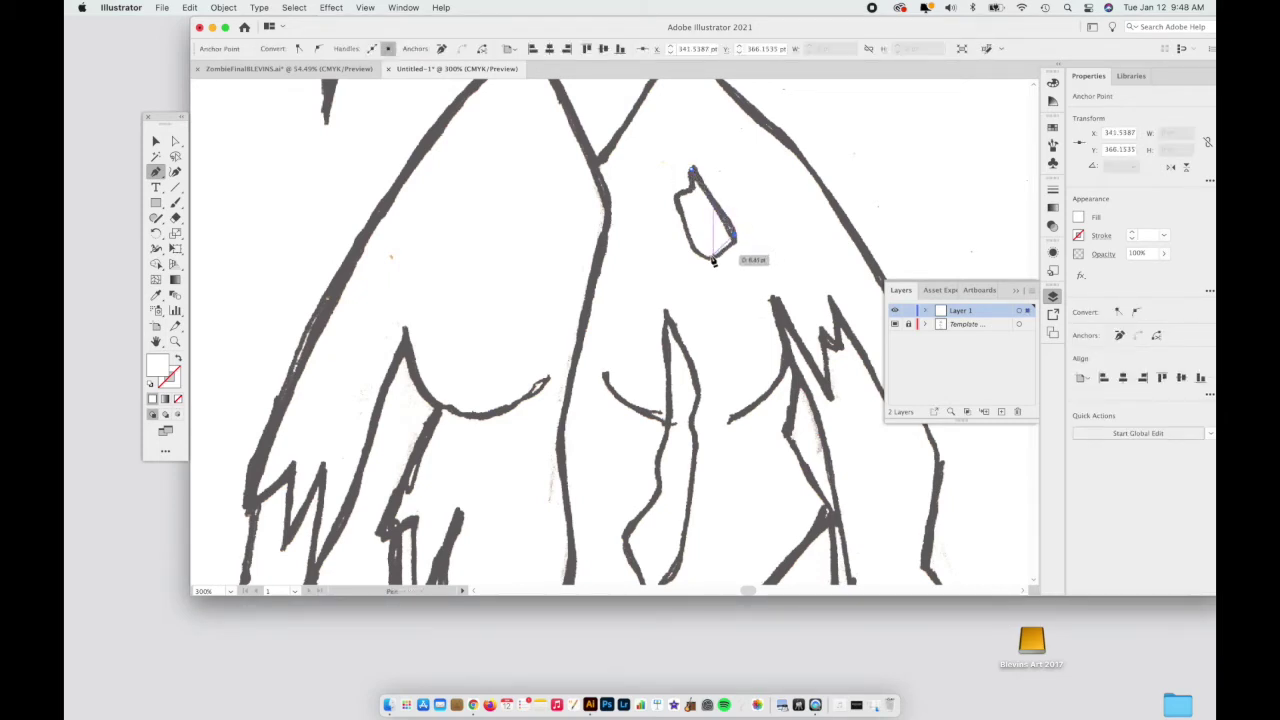
click(704, 256)
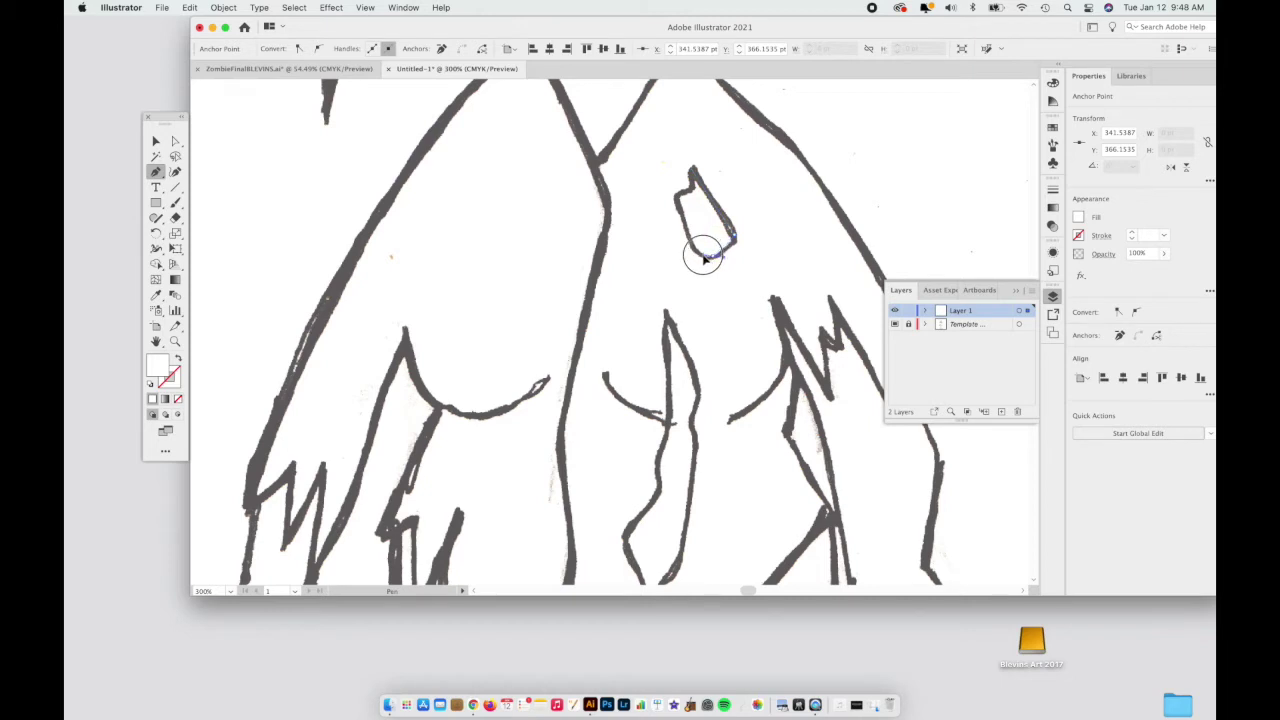
click(686, 228)
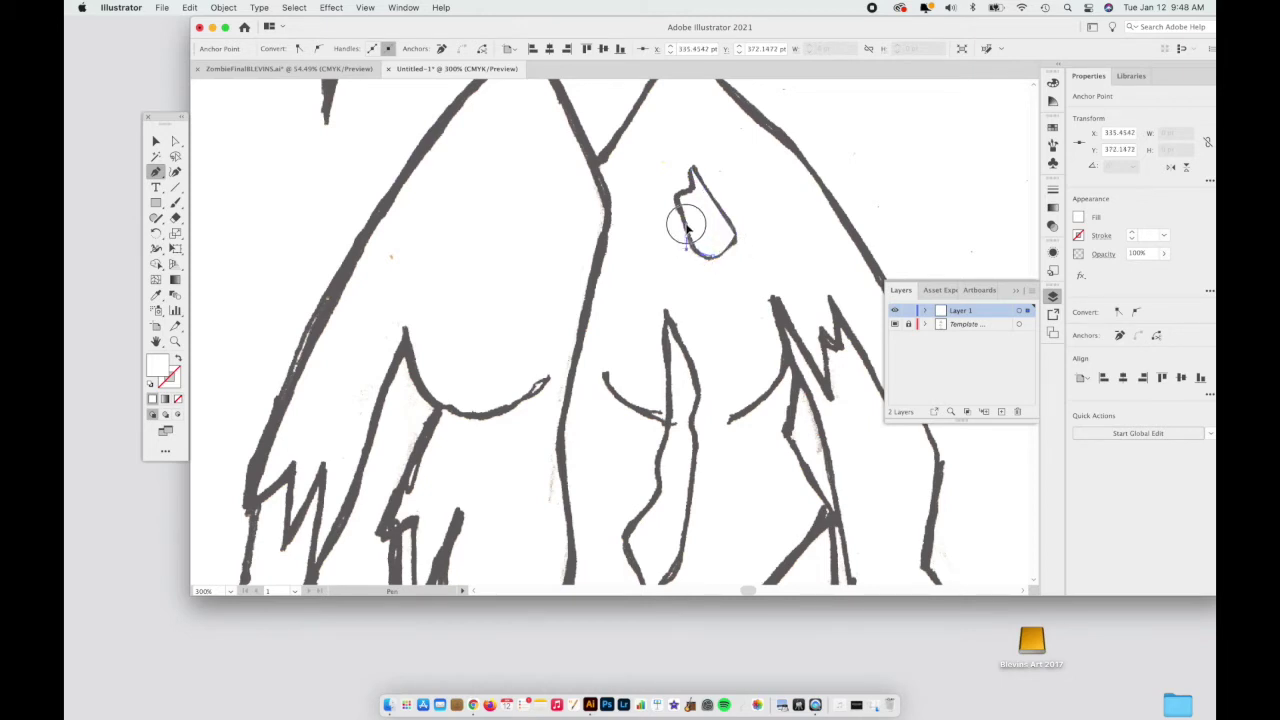
click(676, 198)
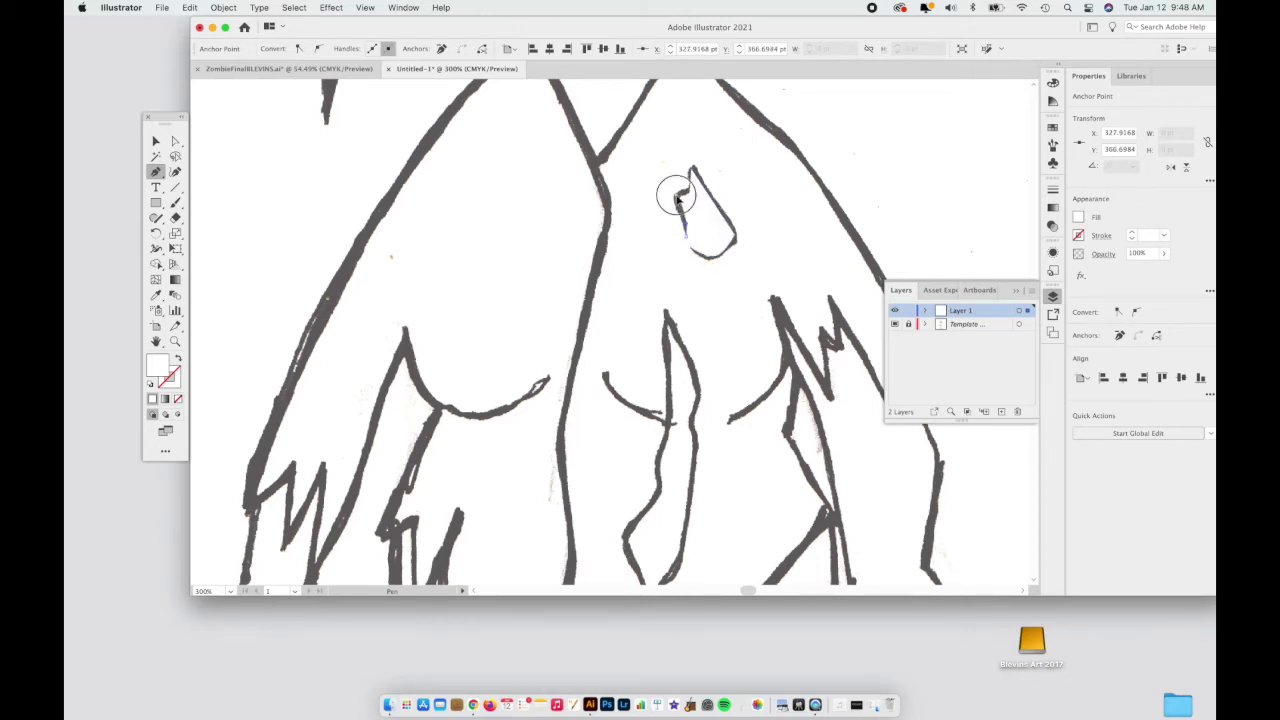
drag(677, 196, 690, 196)
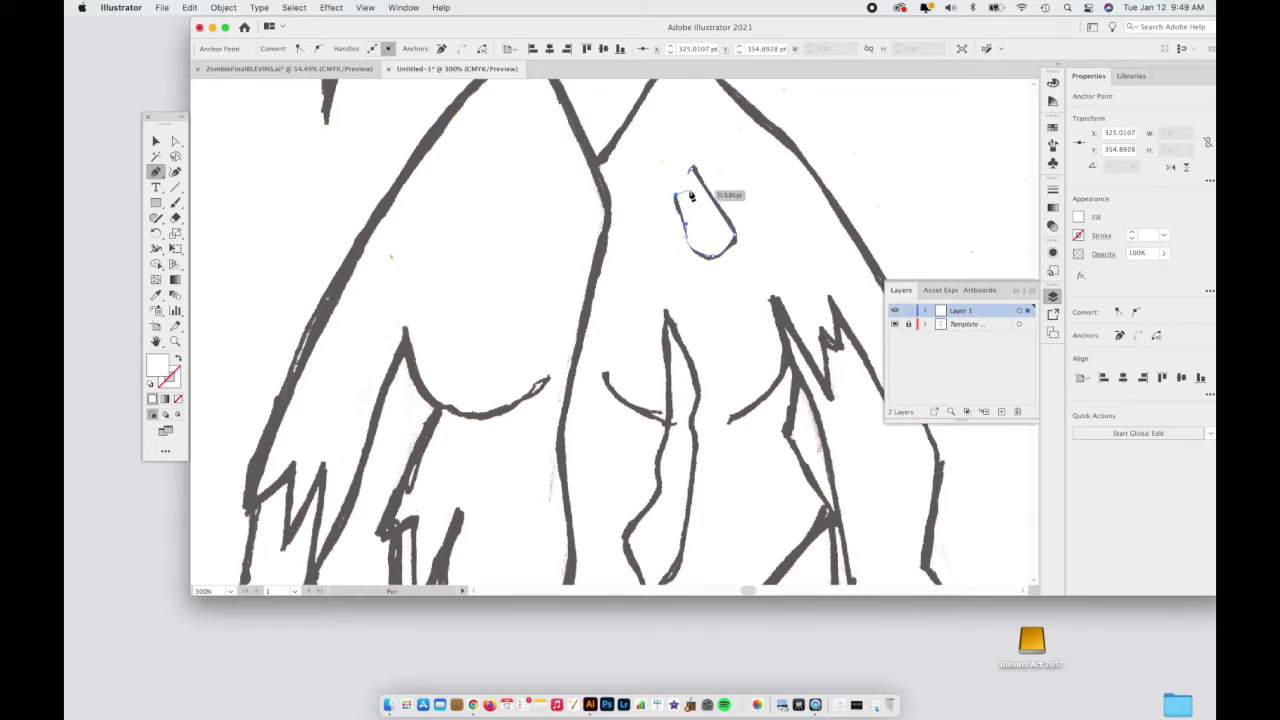
click(692, 170)
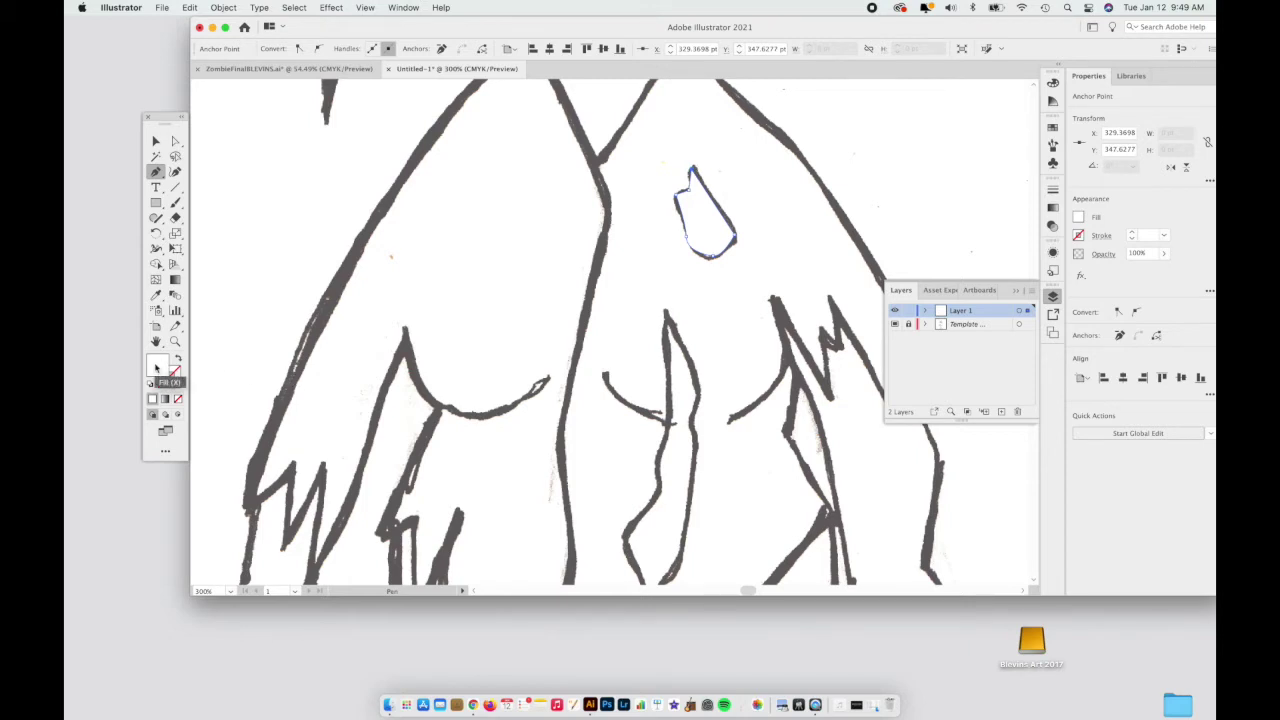
Color the traced tear 020202 and swap its fill and stroke to give it a black outline with no fill
click(174, 374)
double_click(160, 368)
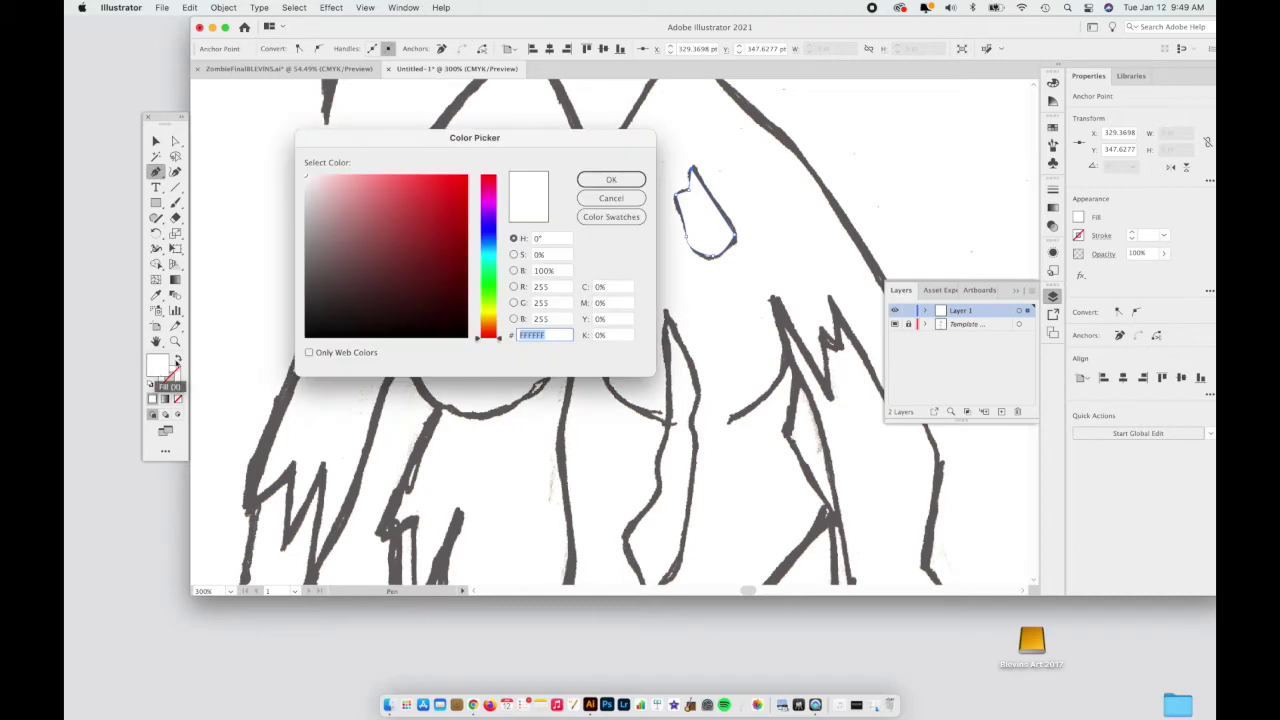
click(320, 324)
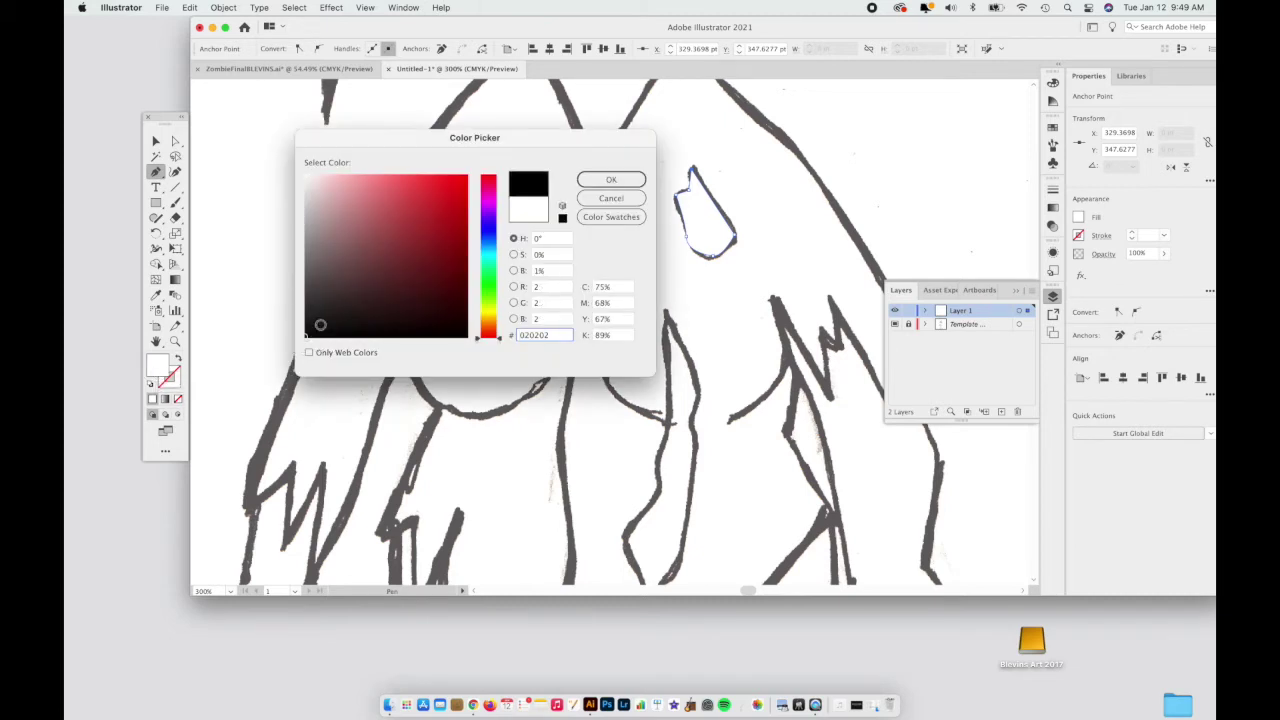
click(611, 179)
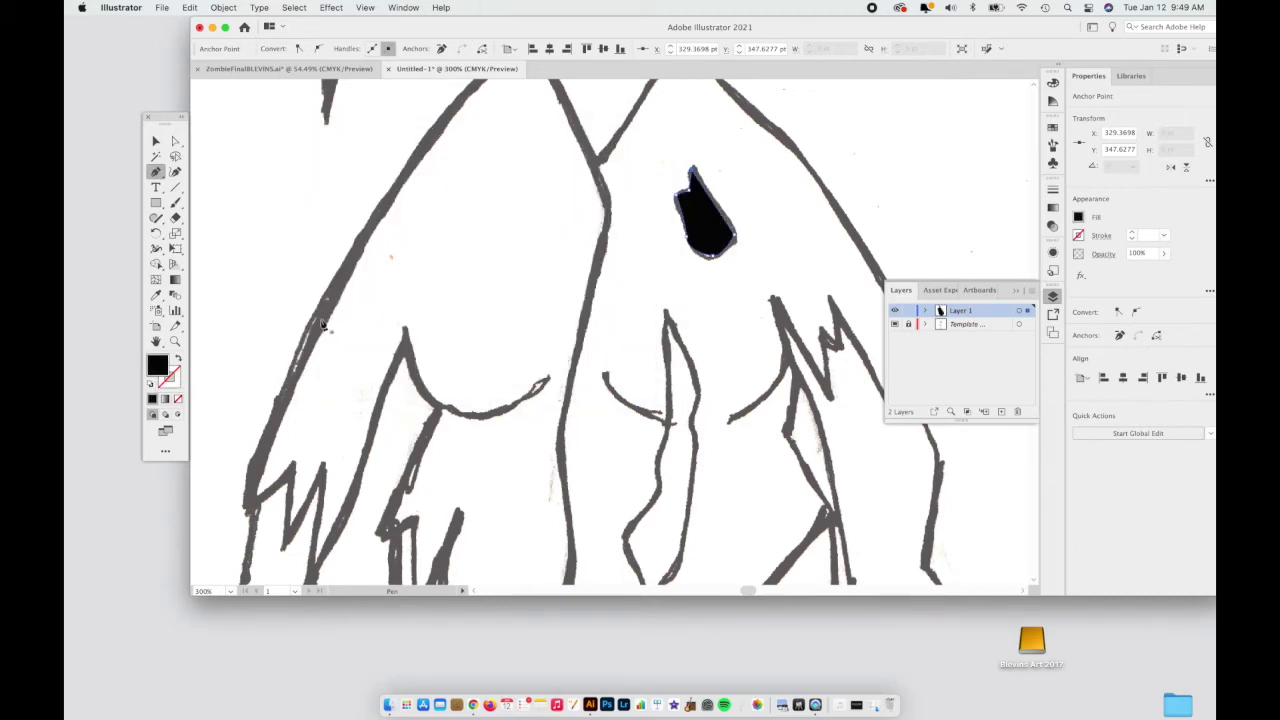
click(179, 362)
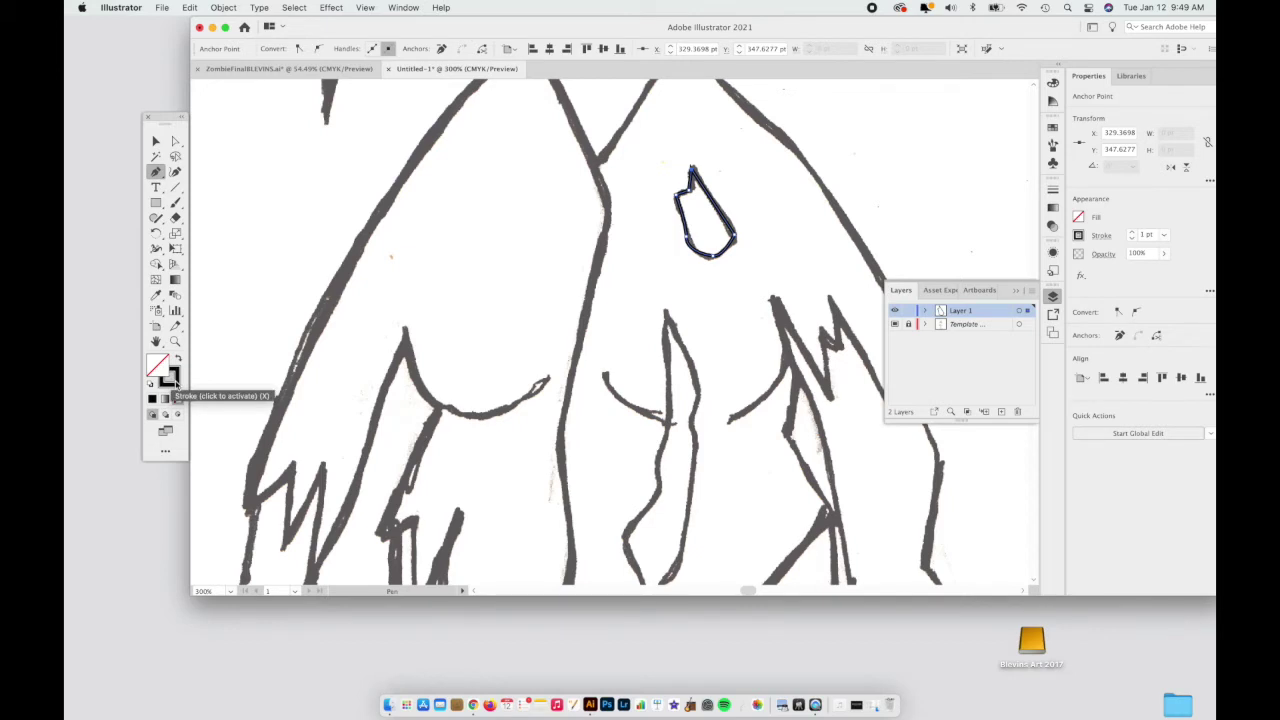
click(176, 383)
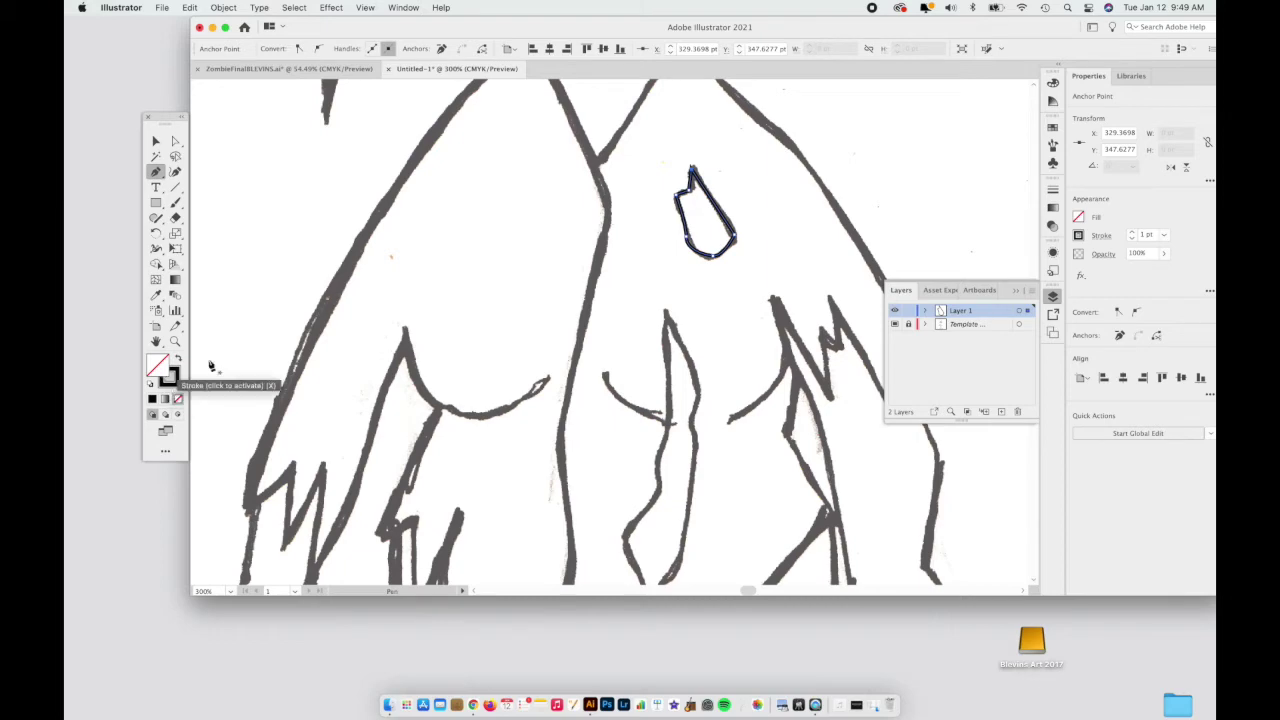
scroll(588, 354, down, 6)
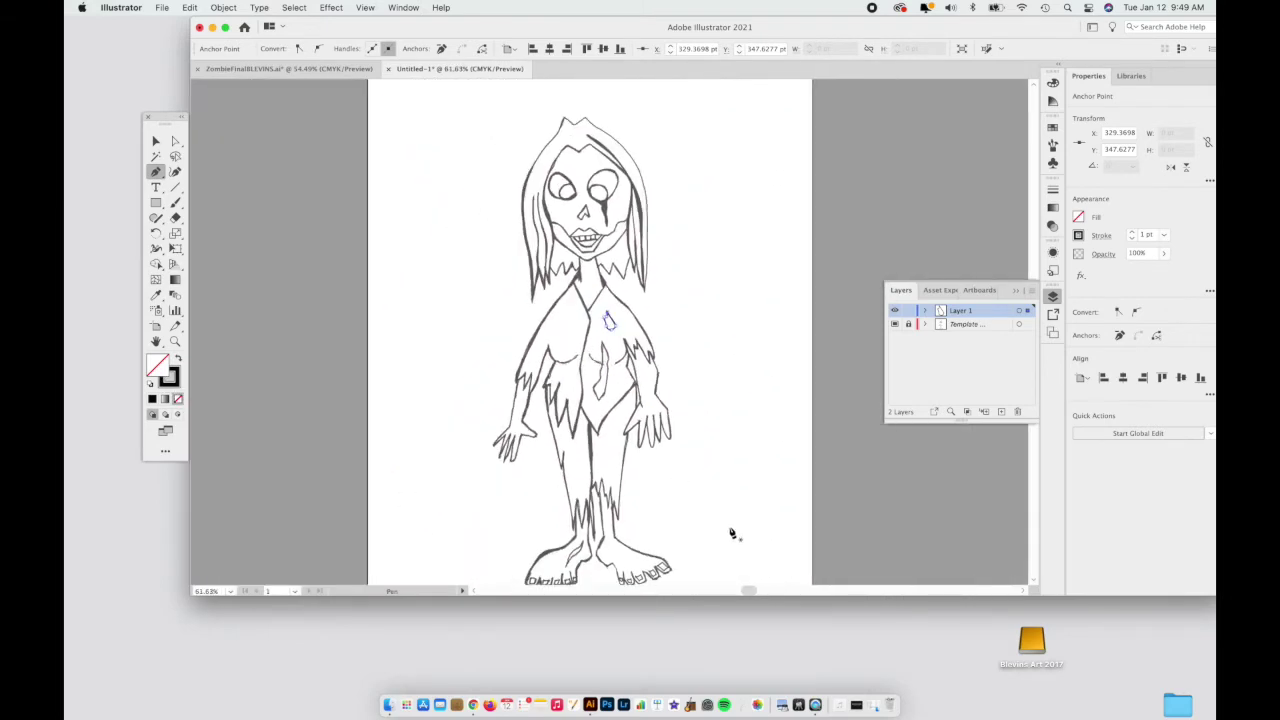
Start a Pen path at the shin of the sketch's right-hand foot and trace its inner edge past the ankle to the smallest toe
scroll(731, 458, down, 3)
scroll(731, 458, down, 1)
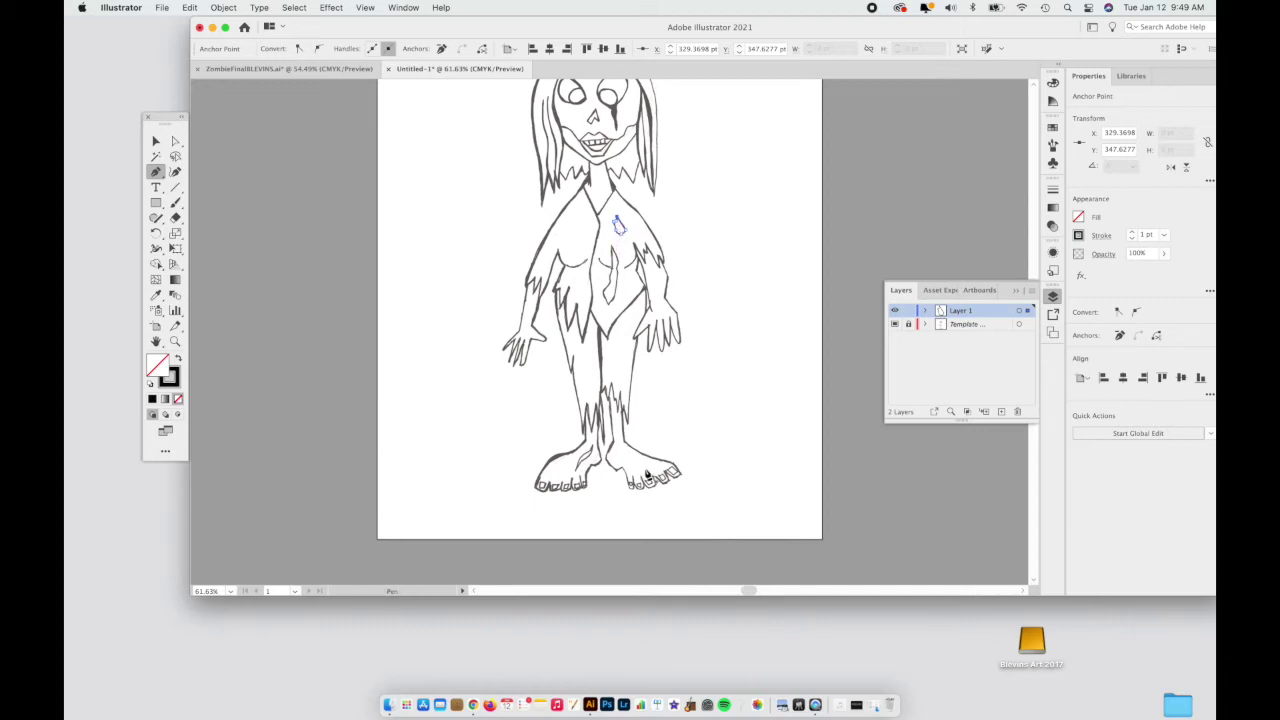
key(super+equal)
key(super+equal)
key(super+equal)
key(super+equal)
key(super+equal)
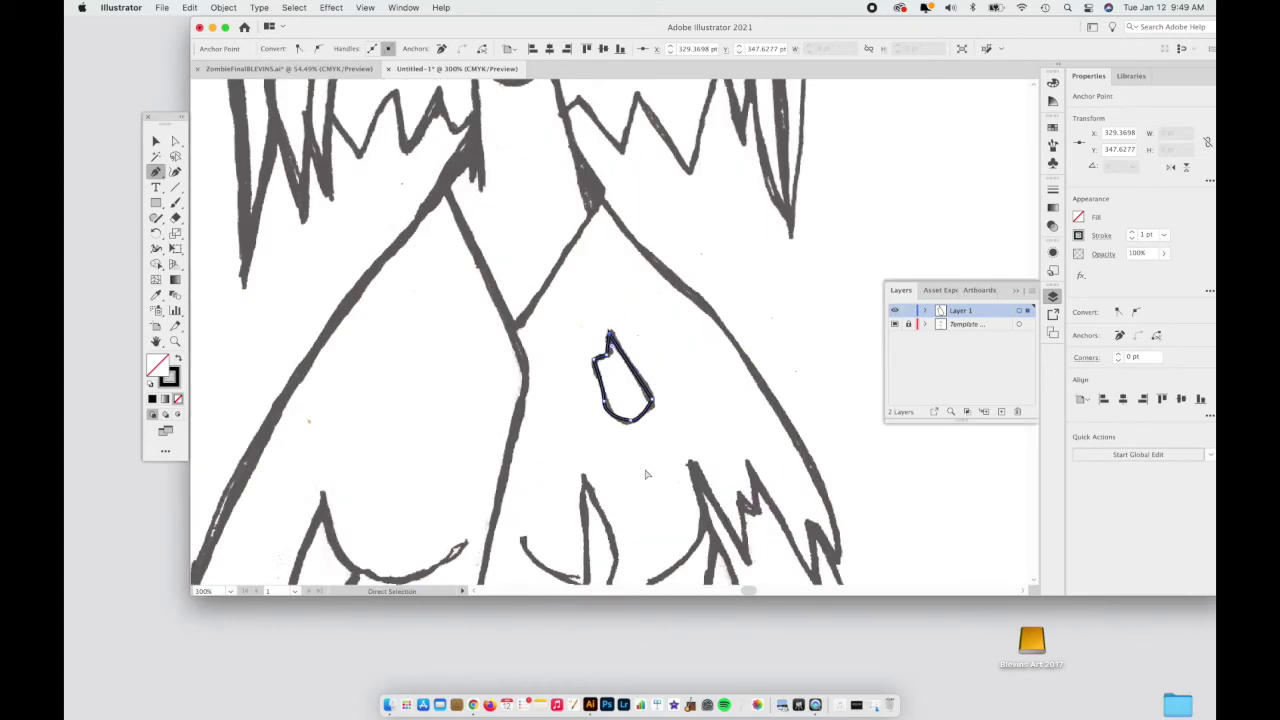
scroll(648, 476, down, 15)
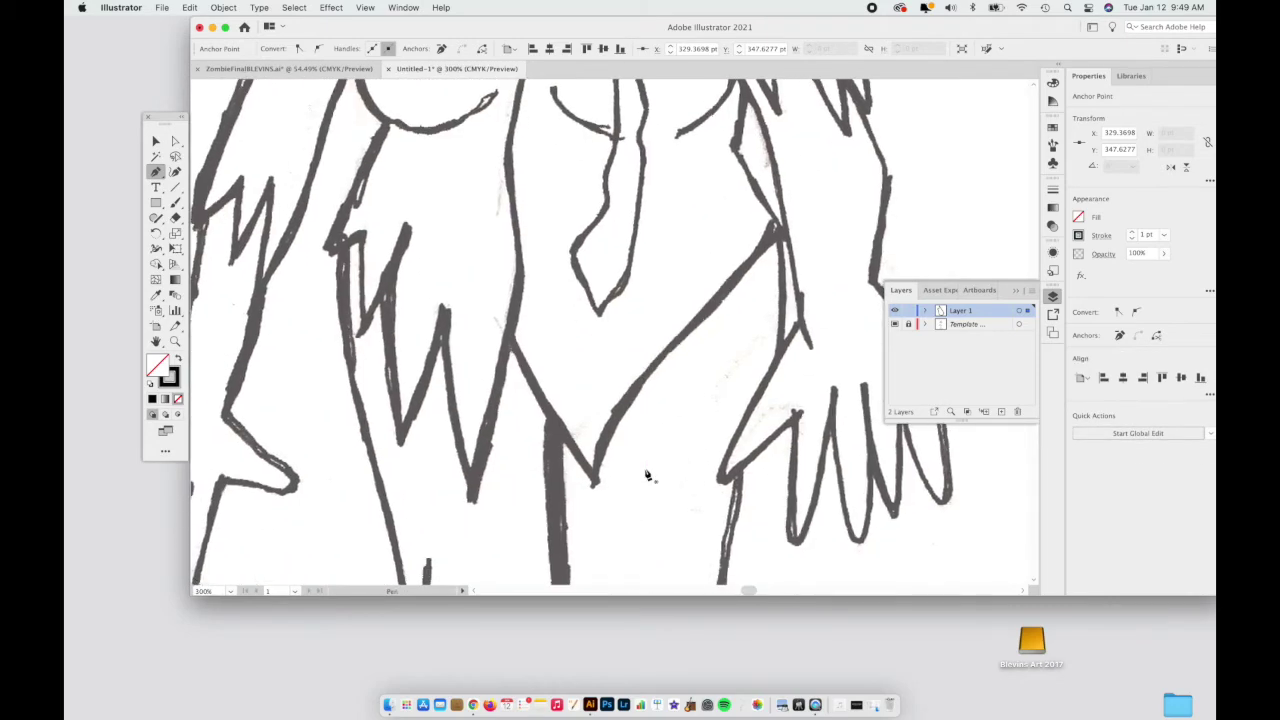
scroll(648, 476, down, 15)
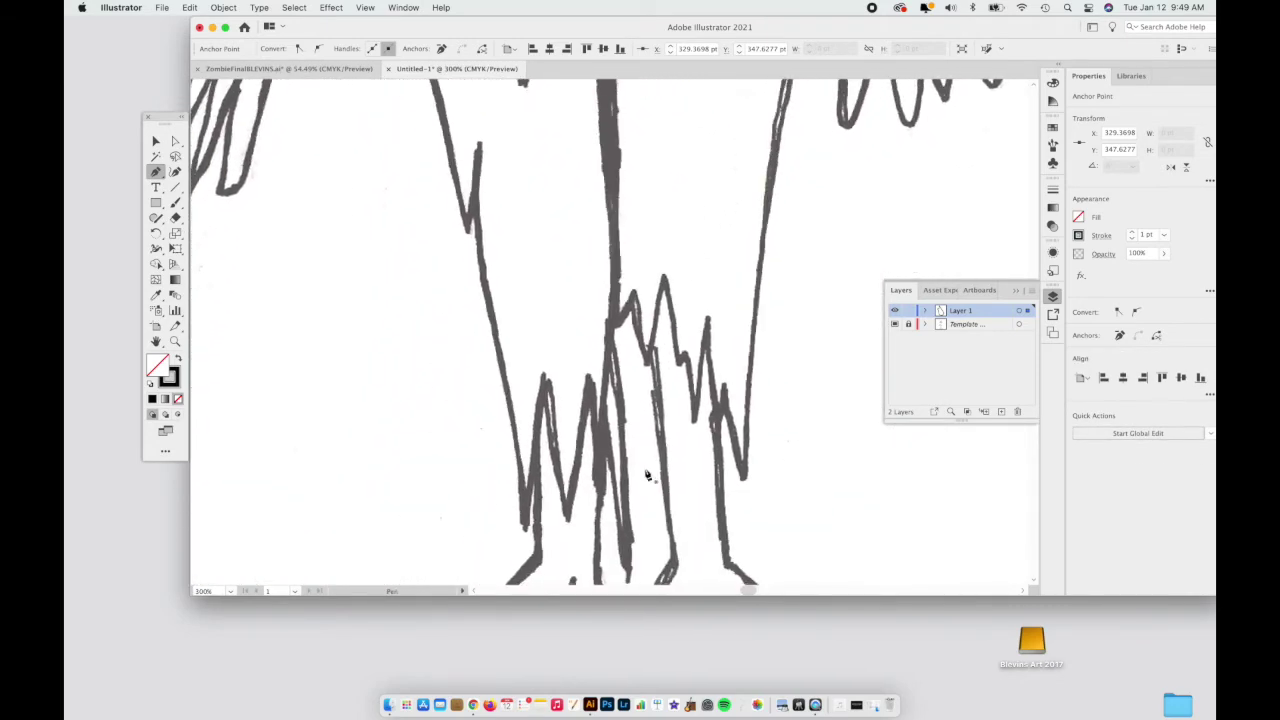
scroll(648, 476, down, 5)
scroll(648, 476, right, 5)
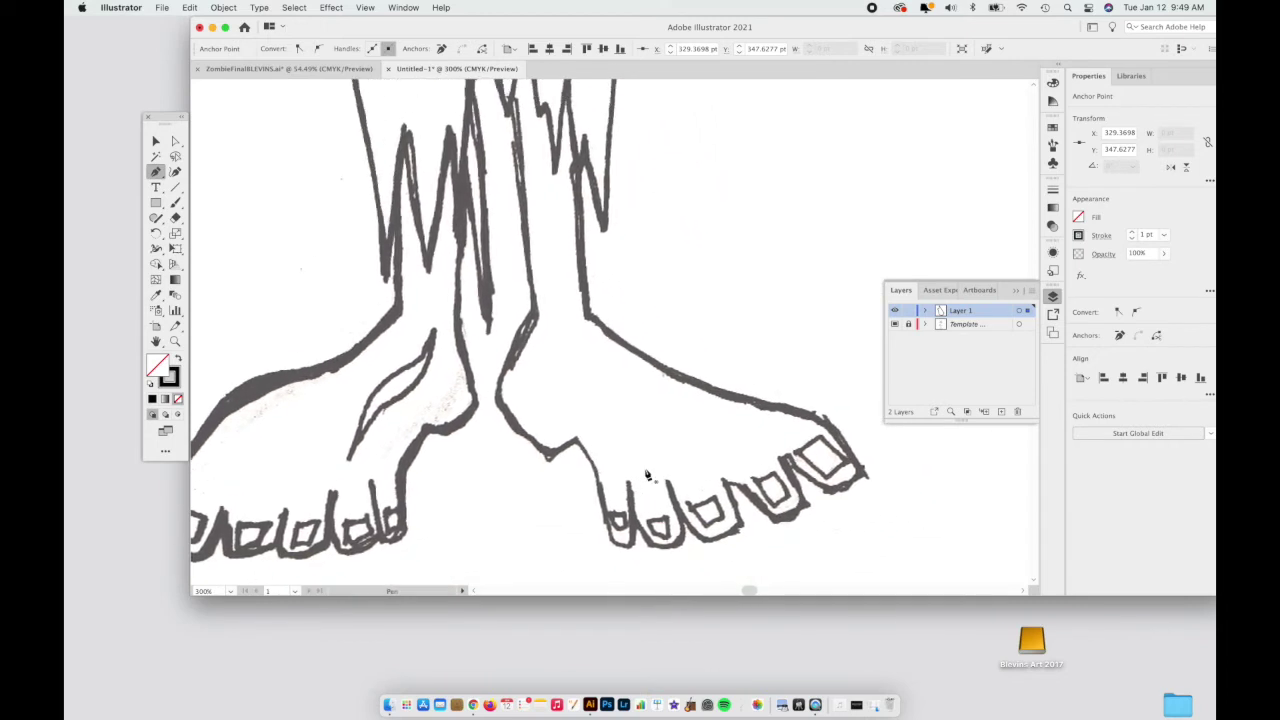
scroll(648, 476, up, 1)
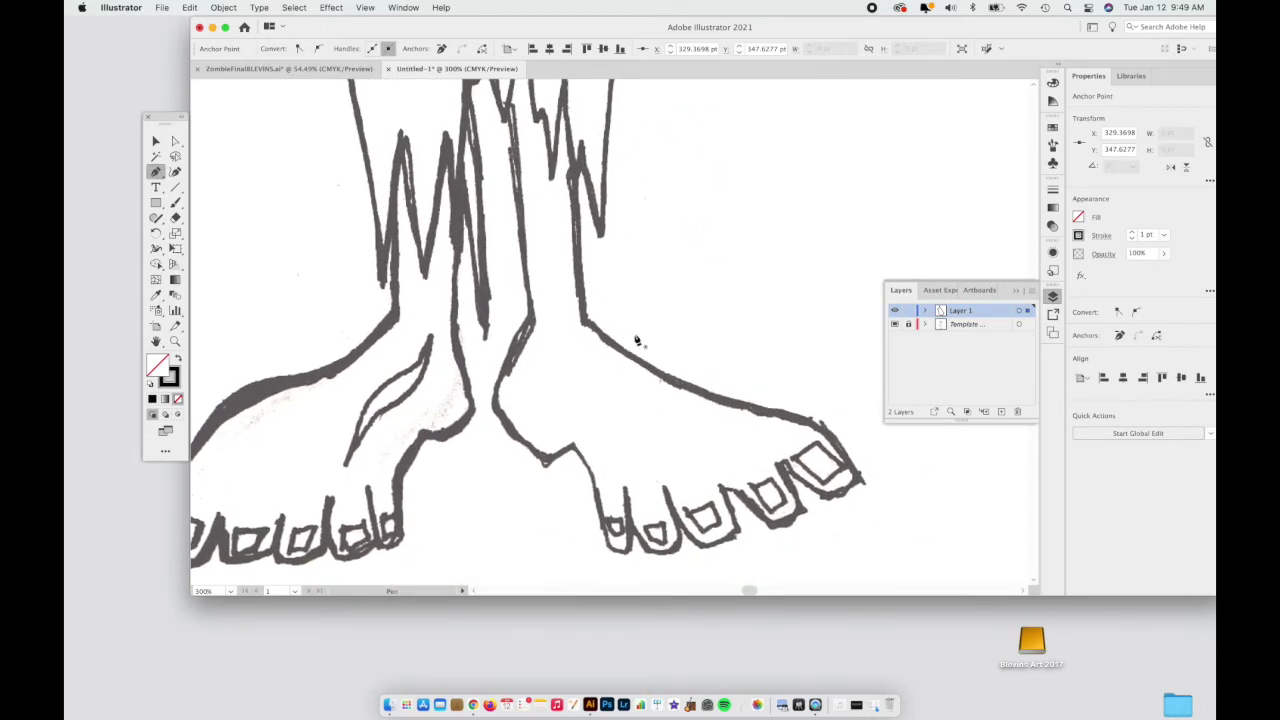
scroll(636, 341, up, 1)
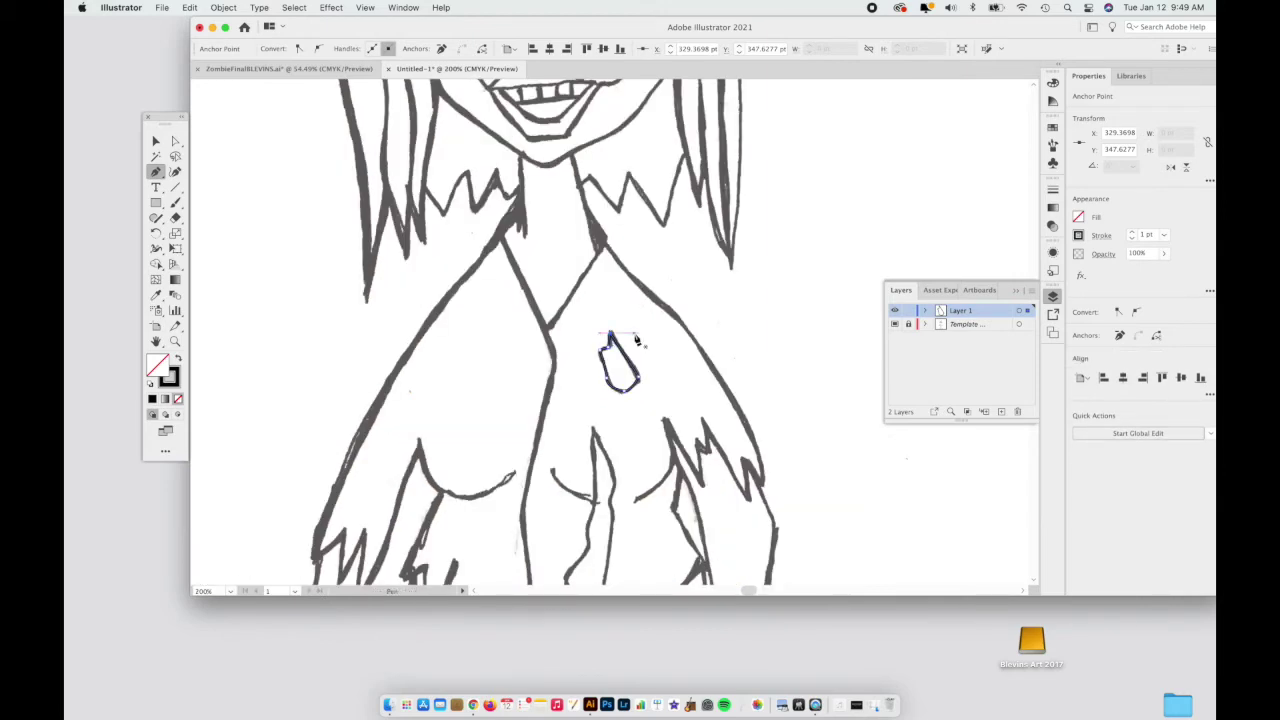
scroll(636, 341, down, 15)
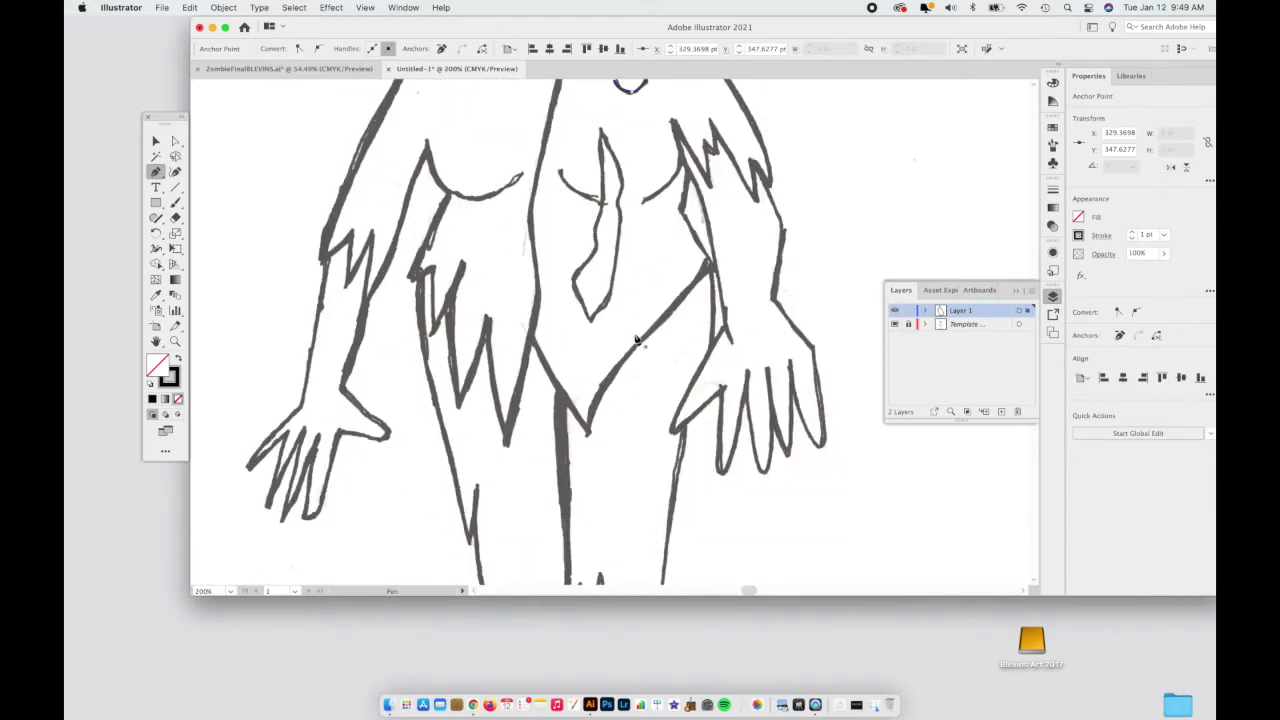
scroll(636, 341, down, 1)
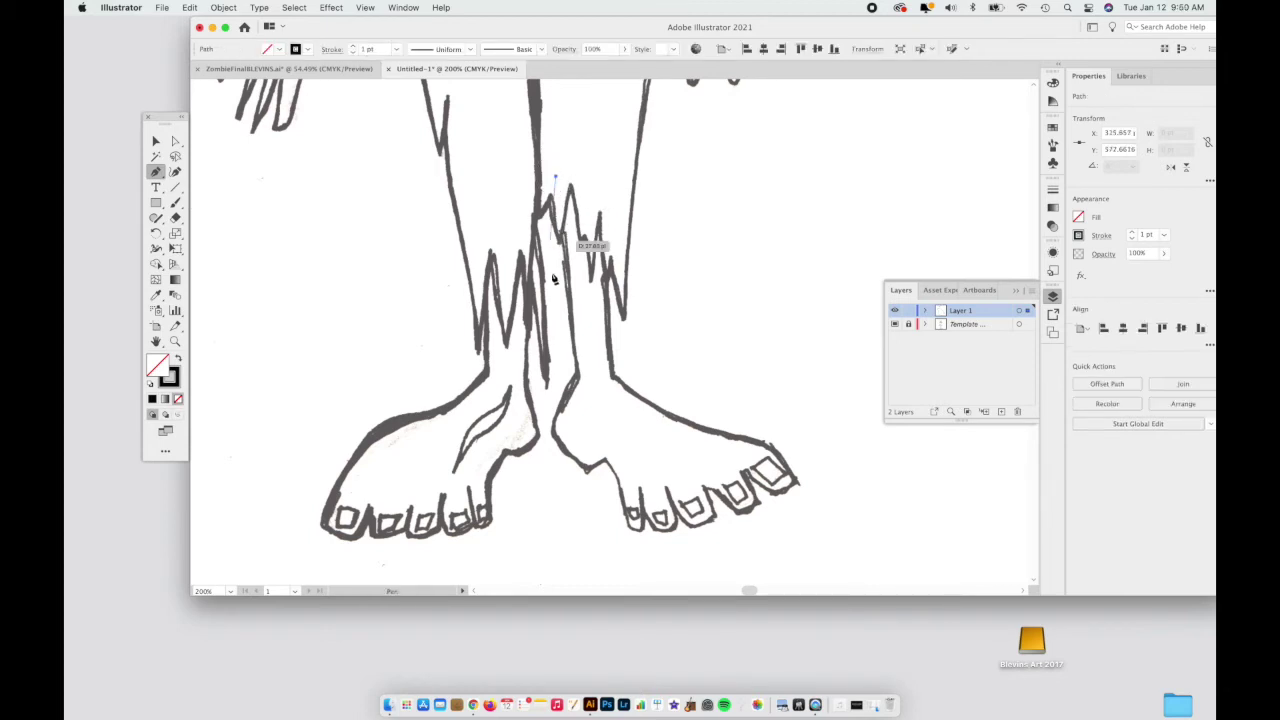
click(578, 380)
click(557, 431)
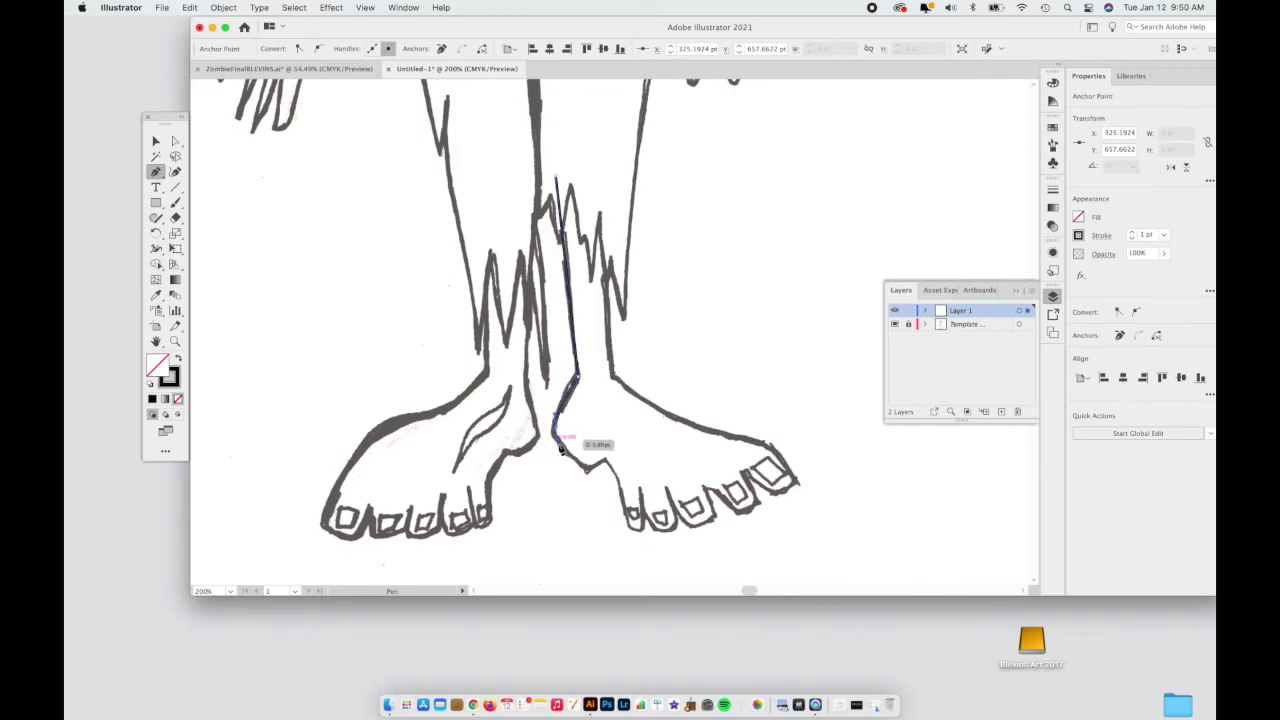
click(590, 470)
drag(591, 474, 605, 472)
click(619, 482)
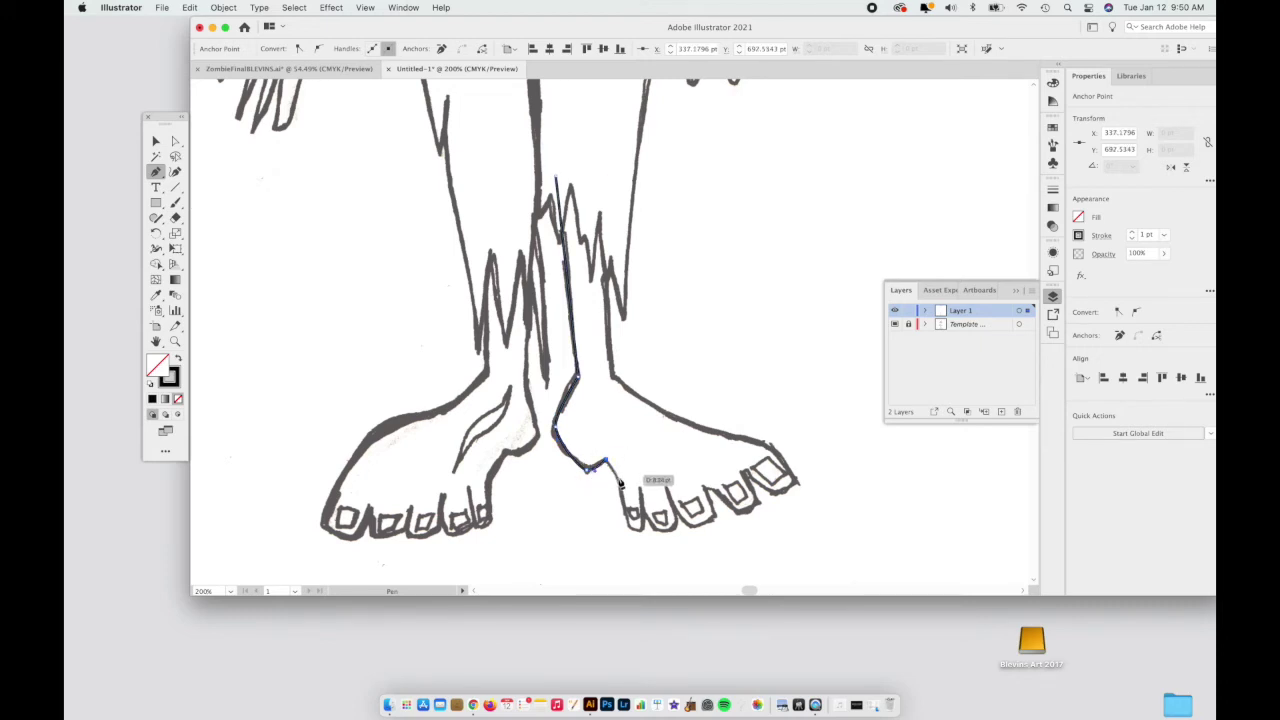
click(624, 505)
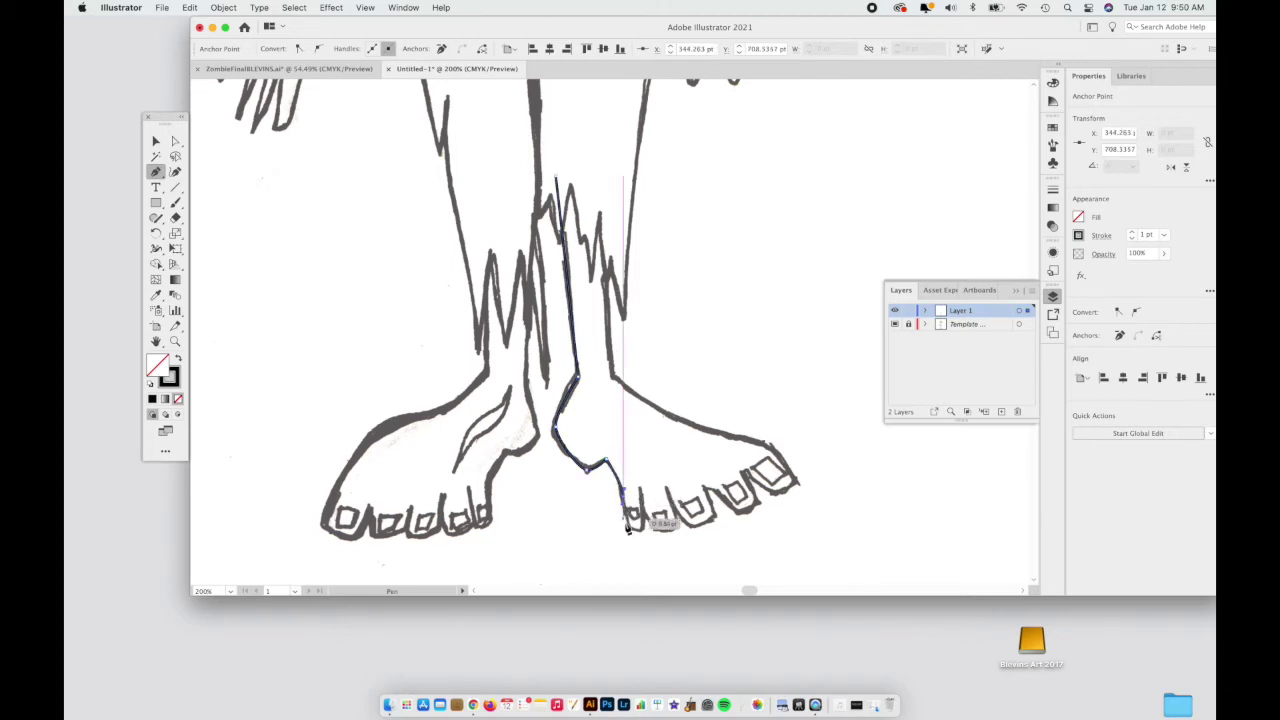
Continue the foot path around the two smallest toes, with a sharp point up into the gap after each toe
click(632, 533)
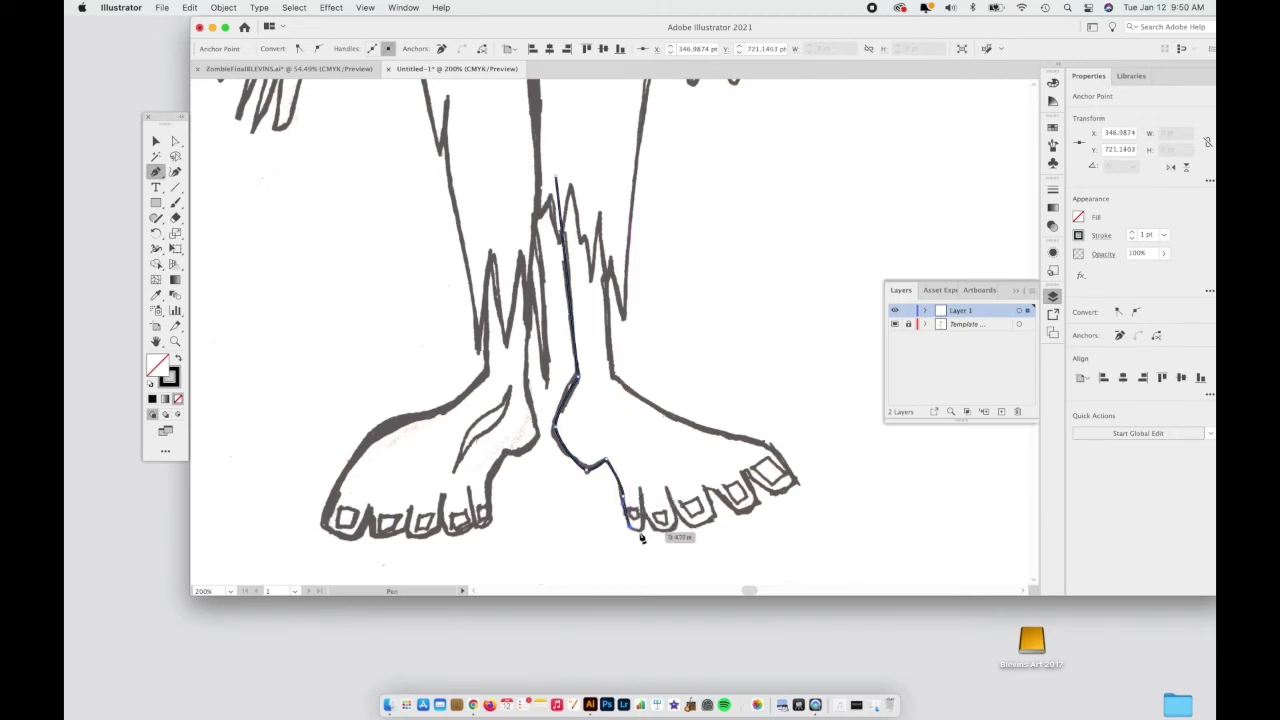
click(641, 534)
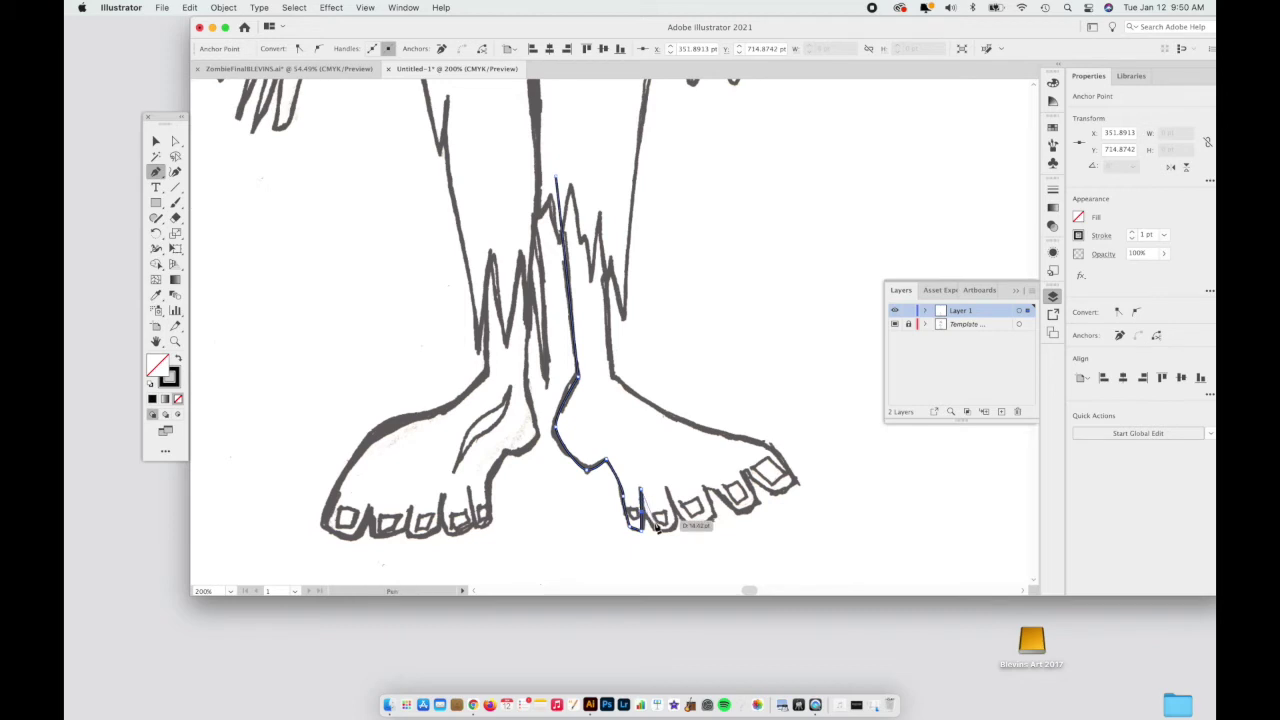
click(651, 536)
click(680, 527)
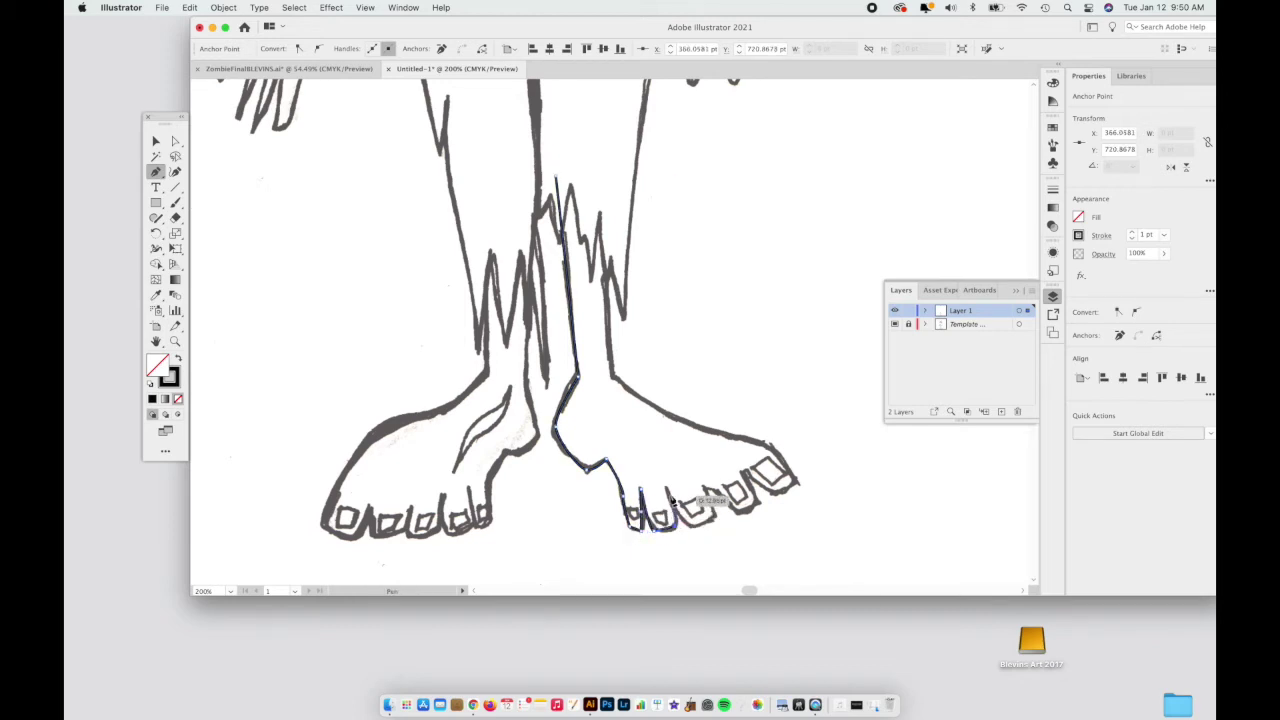
click(666, 490)
click(666, 490)
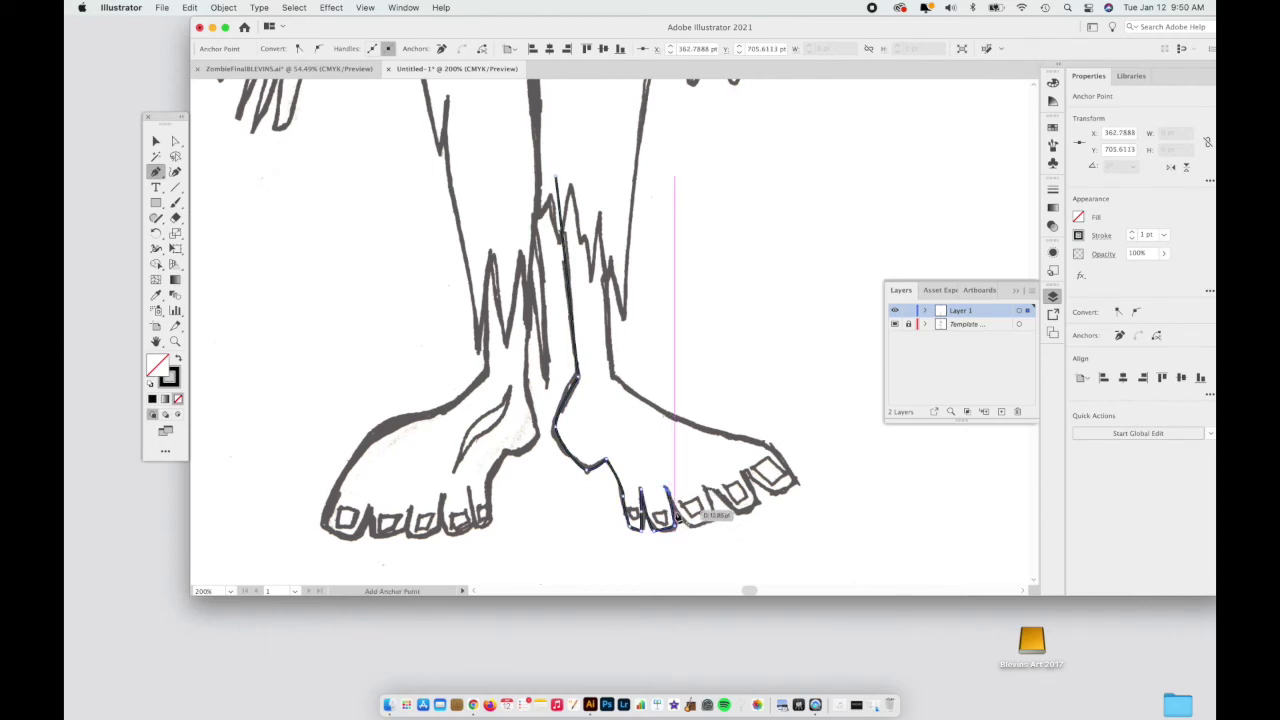
Continue the foot path around the third and fourth toes, following their rounded tips and the gap between them
click(692, 527)
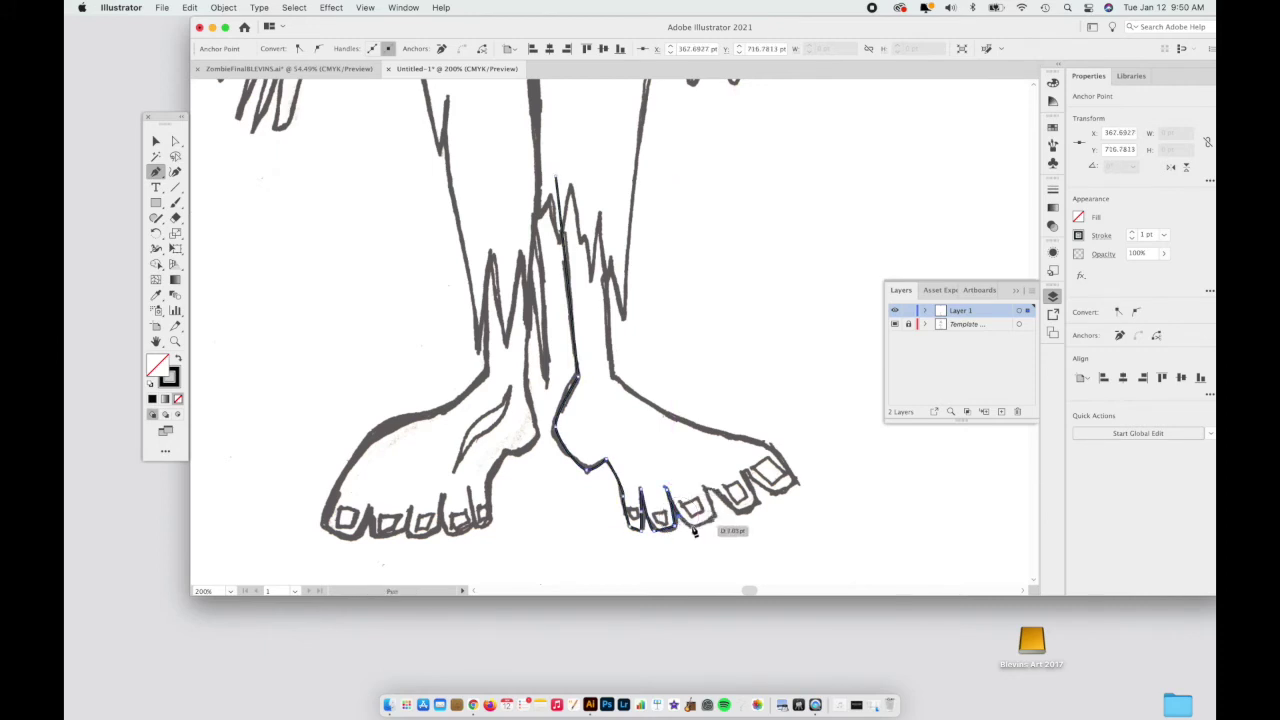
super+click(710, 522)
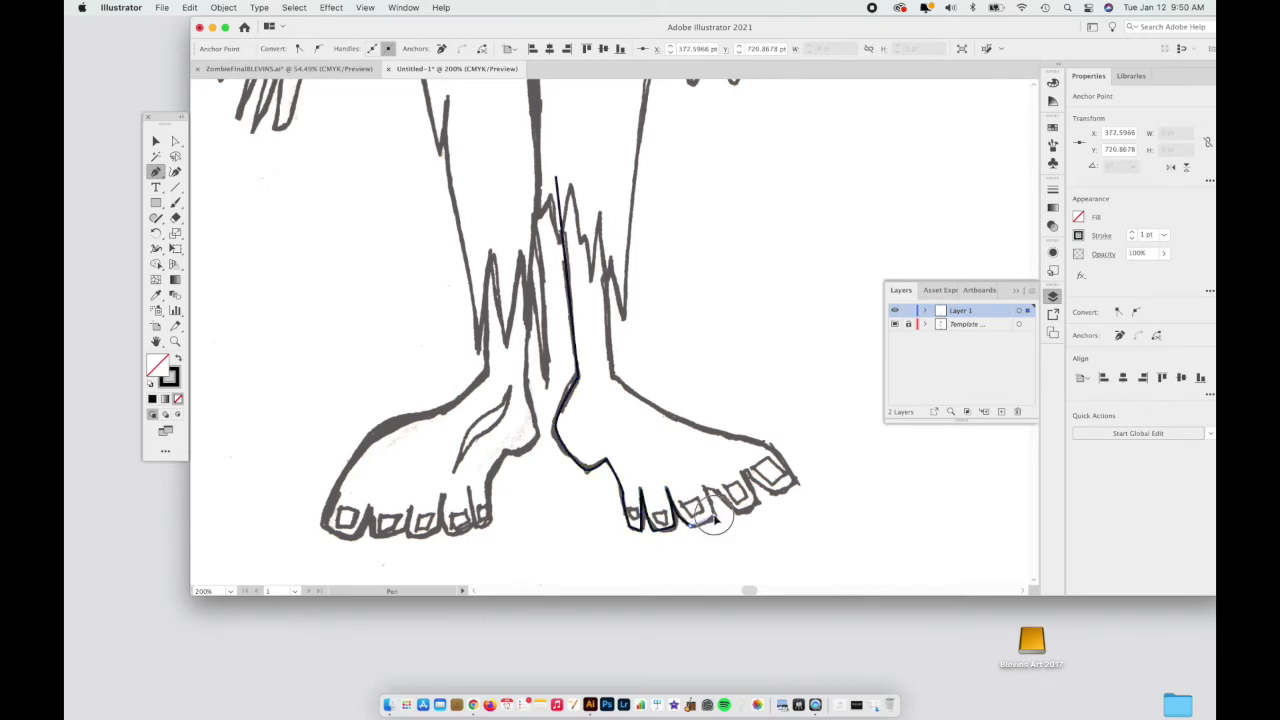
click(694, 526)
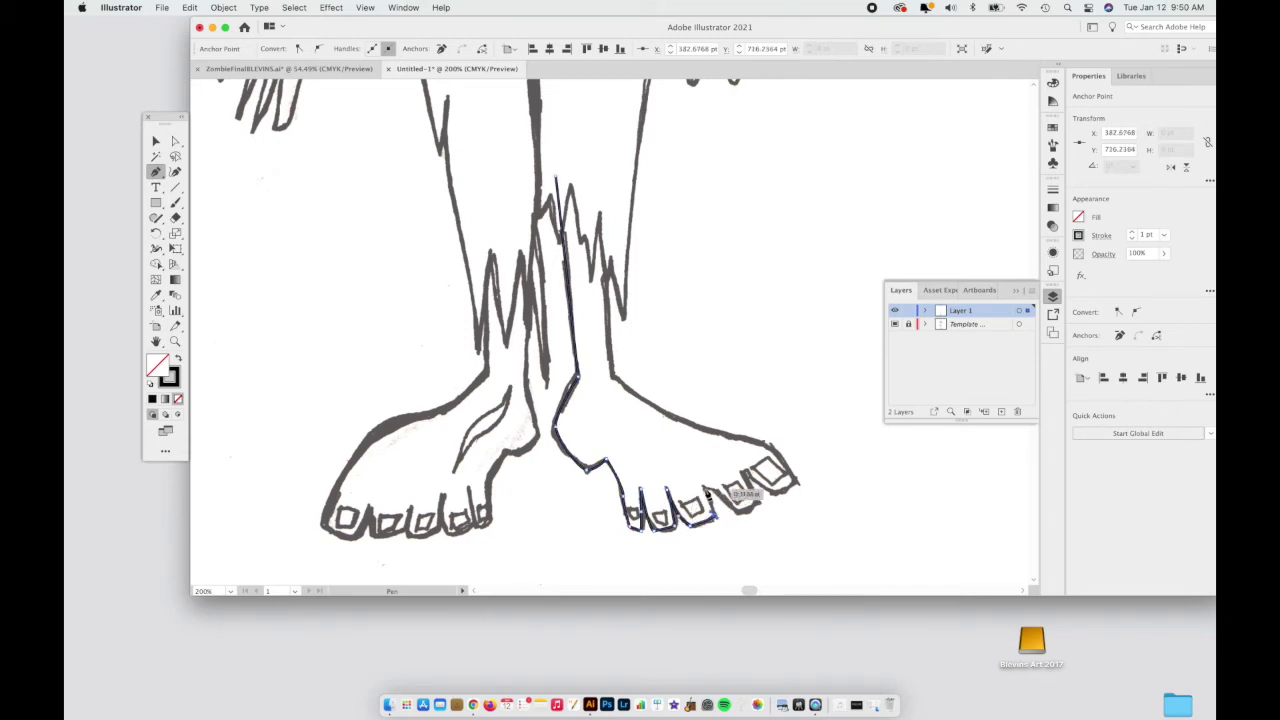
click(712, 492)
drag(718, 495, 746, 518)
click(757, 504)
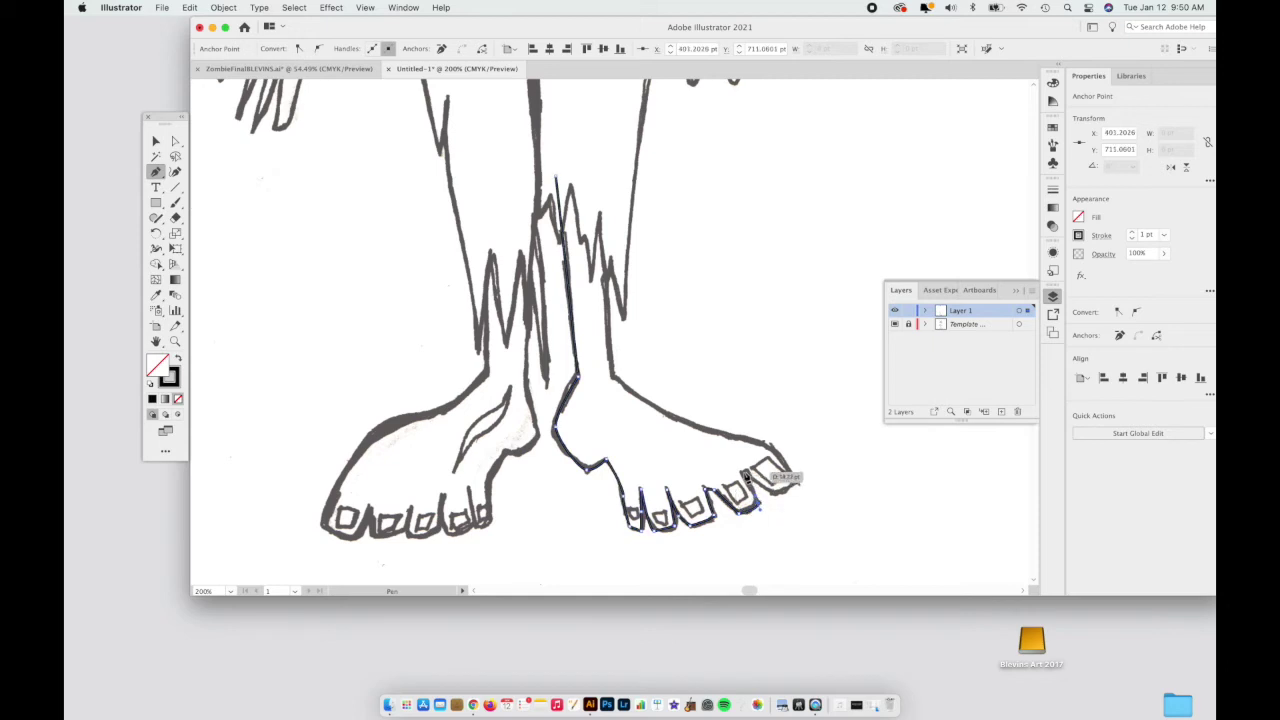
Trace the big toe and close the foot outline along the top of the foot, up the ankle and across the shin
click(744, 476)
click(766, 491)
mouse_move(782, 490)
mouse_down()
mouse_move(798, 485)
mouse_move(786, 480)
mouse_up()
click(806, 481)
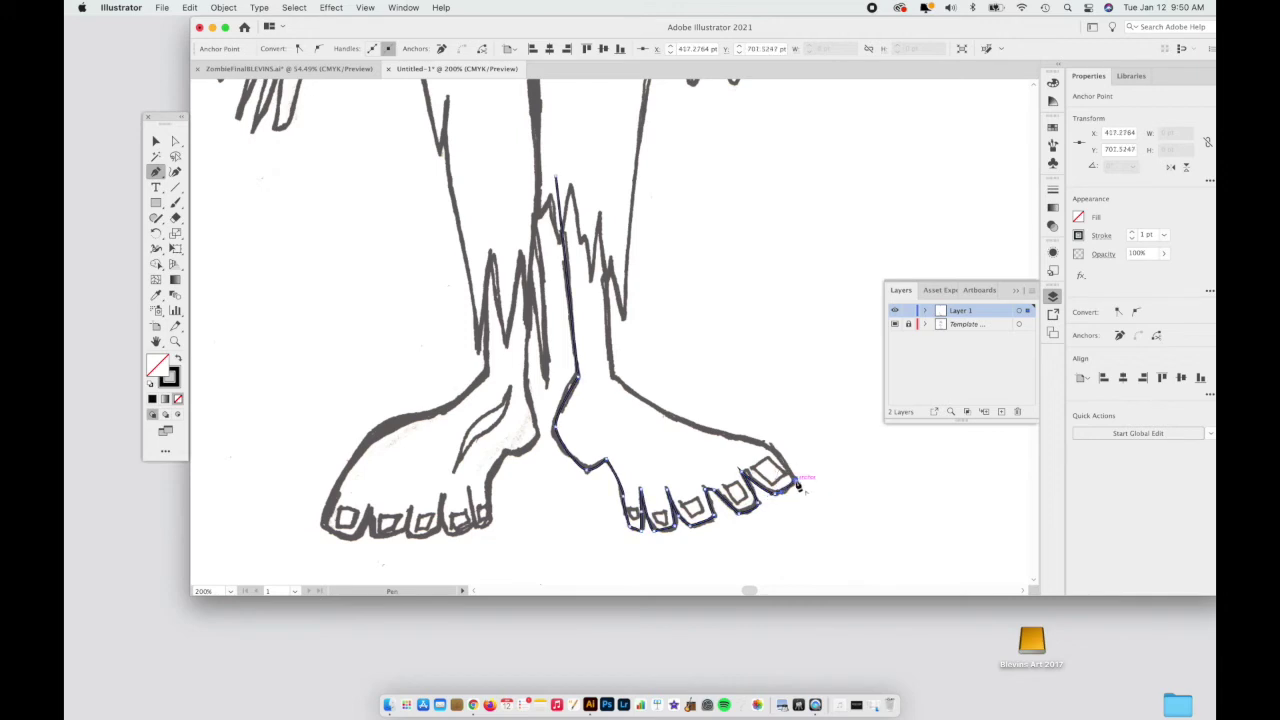
drag(771, 449, 557, 180)
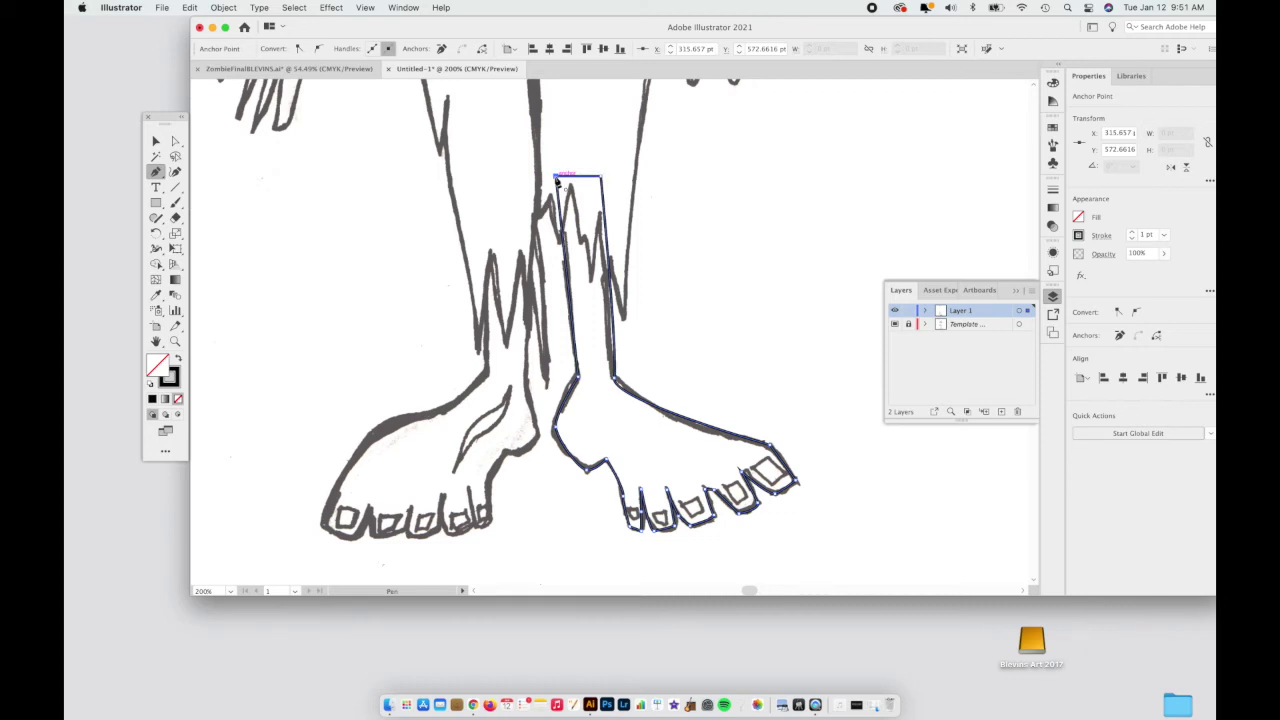
Rename Layer 1 as Feet
click(967, 313)
double_click(967, 313)
key(BackSpace)
click(987, 369)
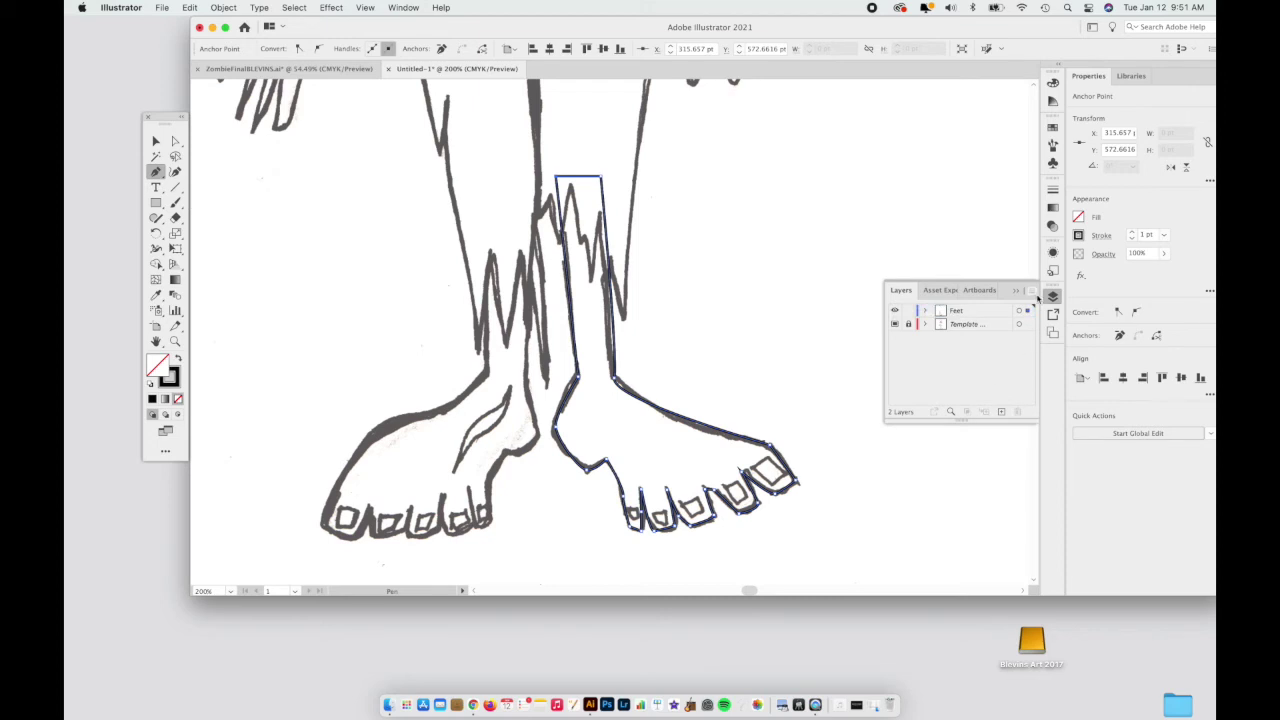
Create a new layer named Arms above Feet, and make the Feet layer active again
click(1031, 291)
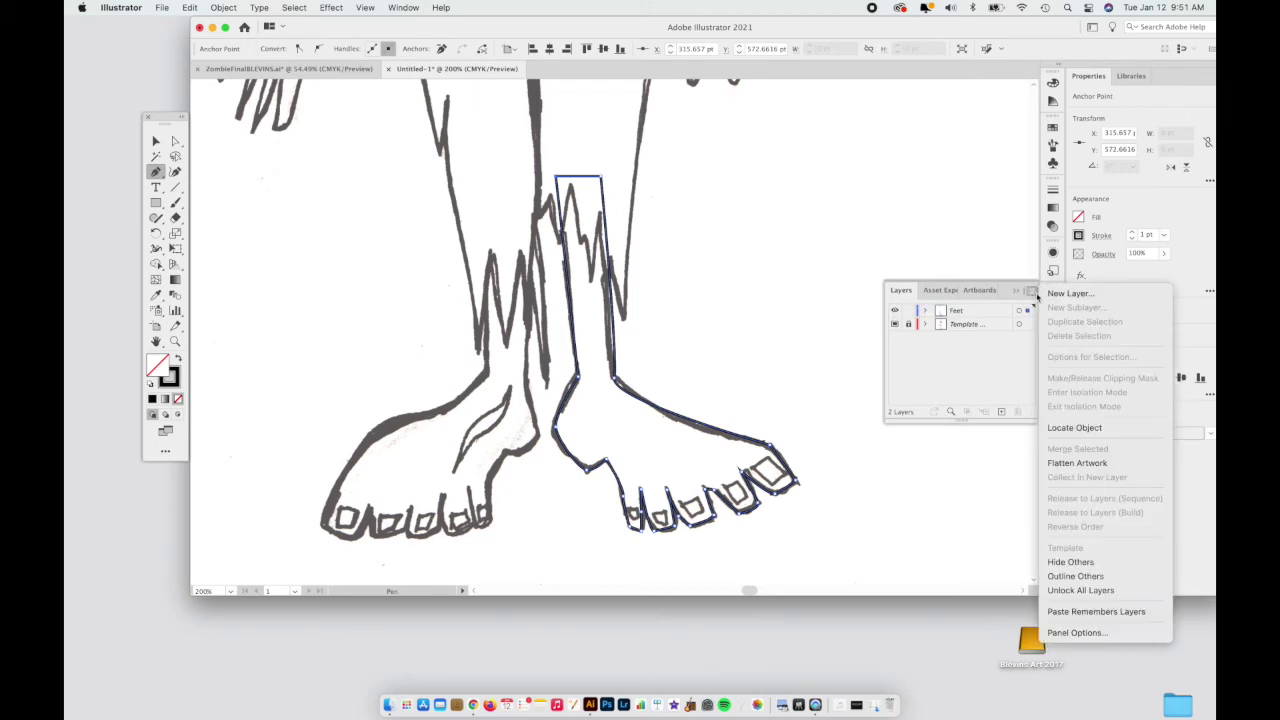
click(1068, 293)
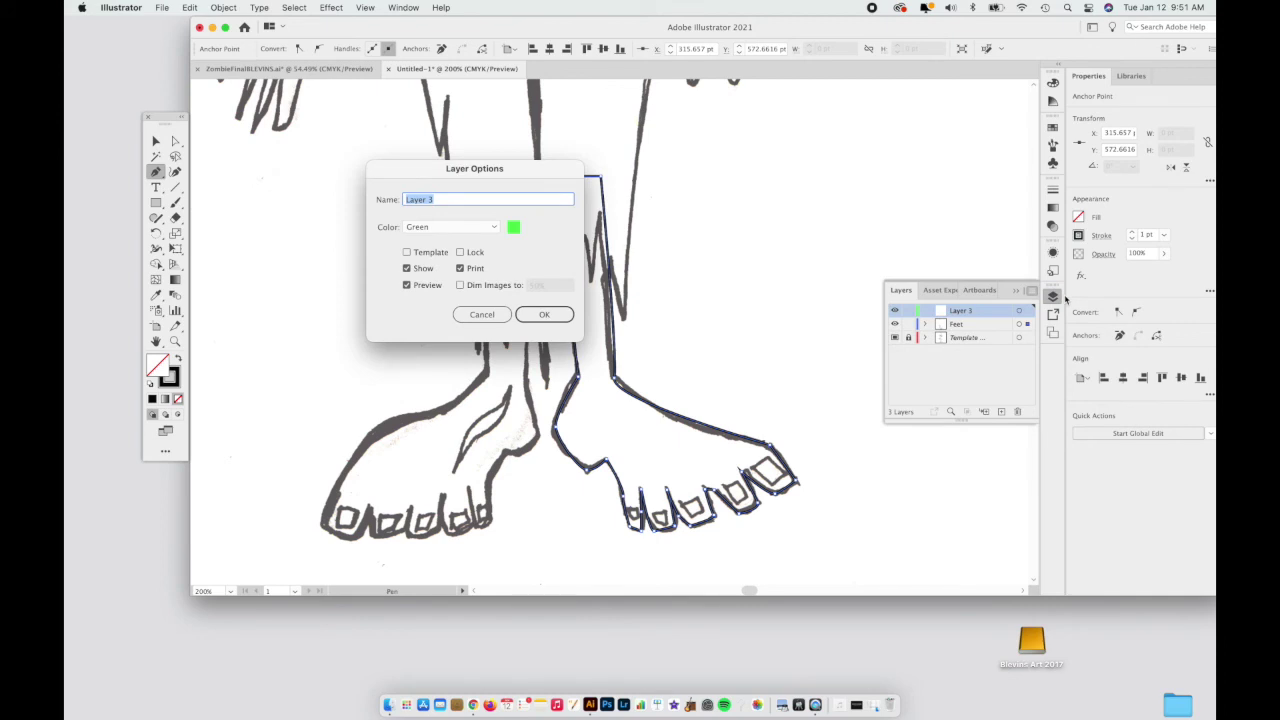
text(Arms)
click(545, 316)
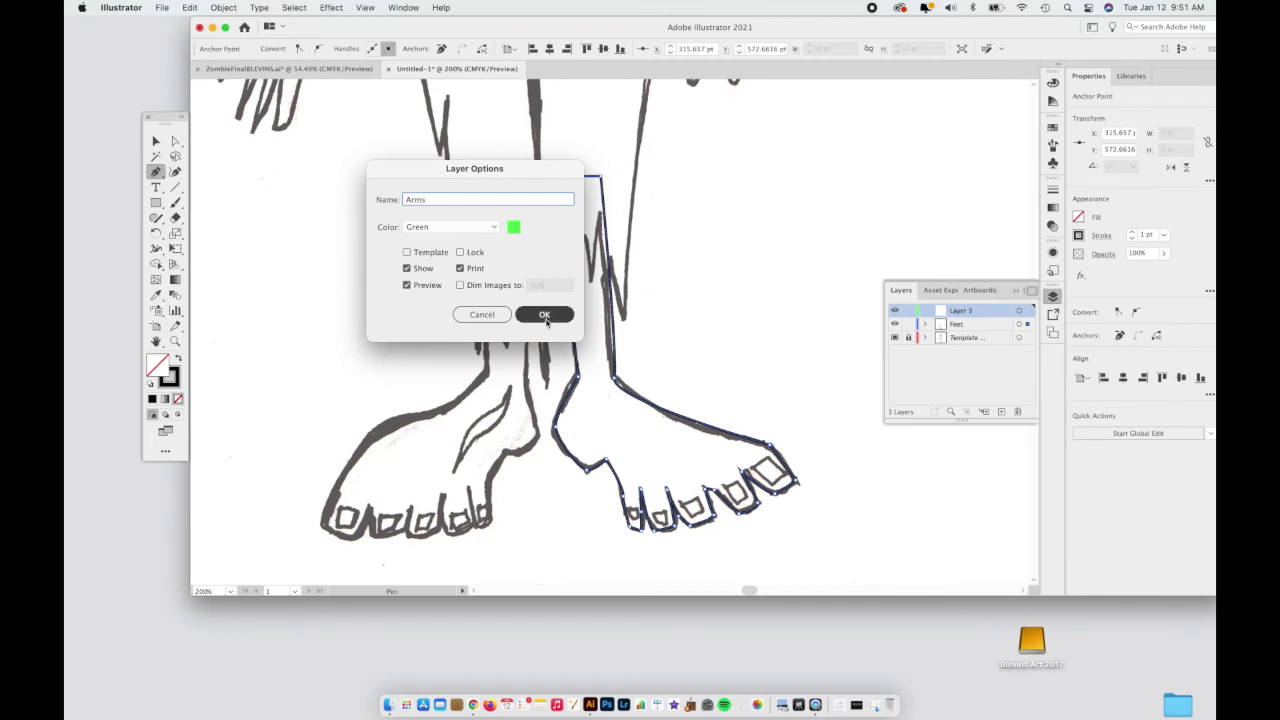
click(975, 333)
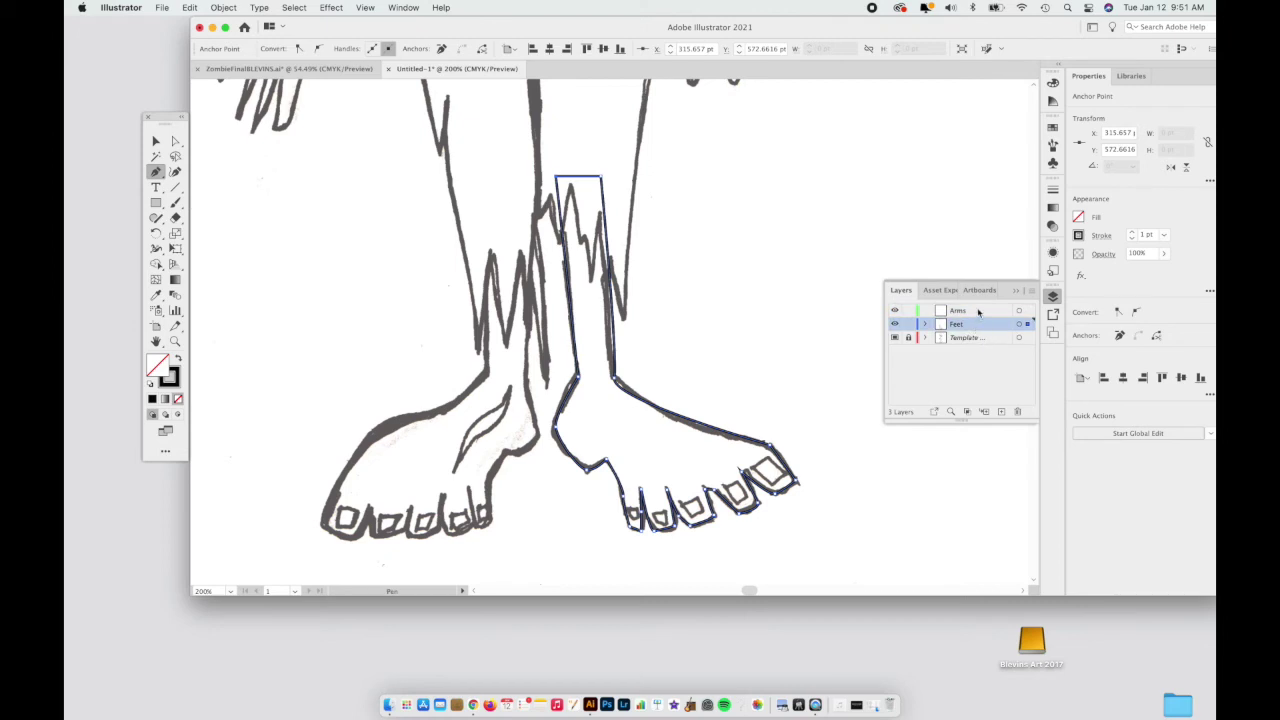
click(978, 312)
click(977, 325)
Deselect the foot outline and choose a medium green fill color, about C 54, M 0, Y 62, K 0
click(155, 141)
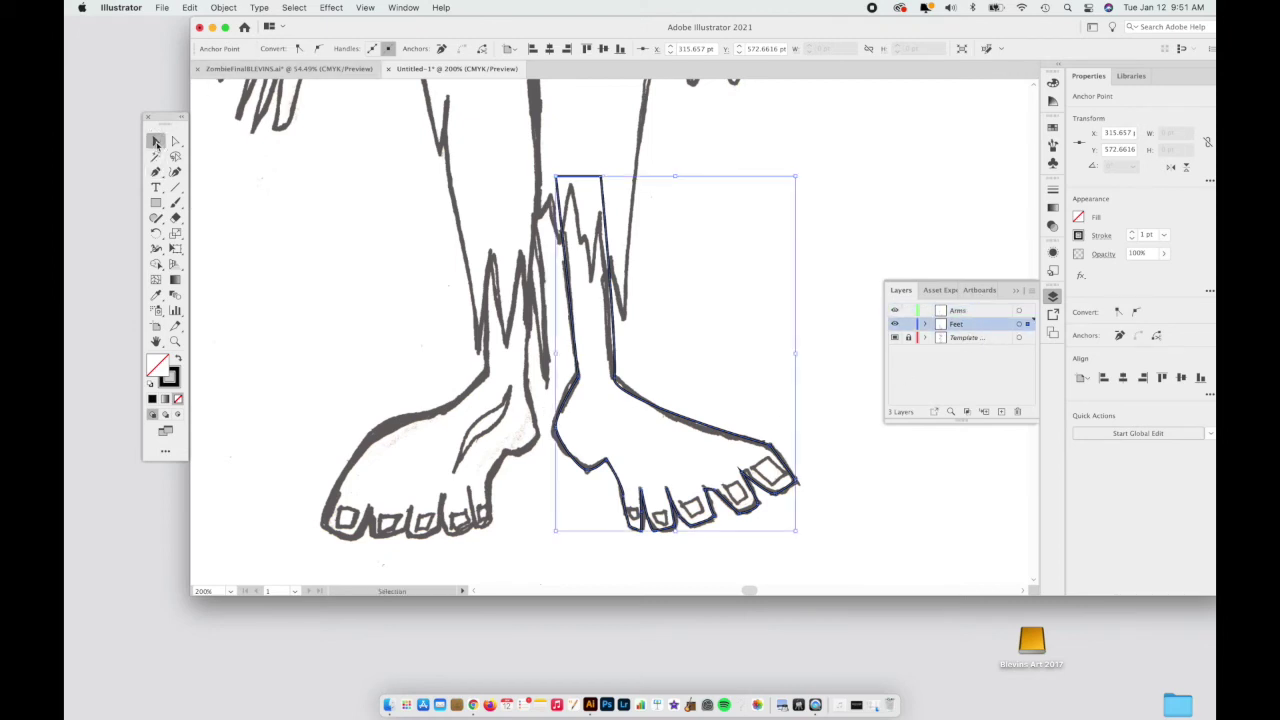
click(668, 455)
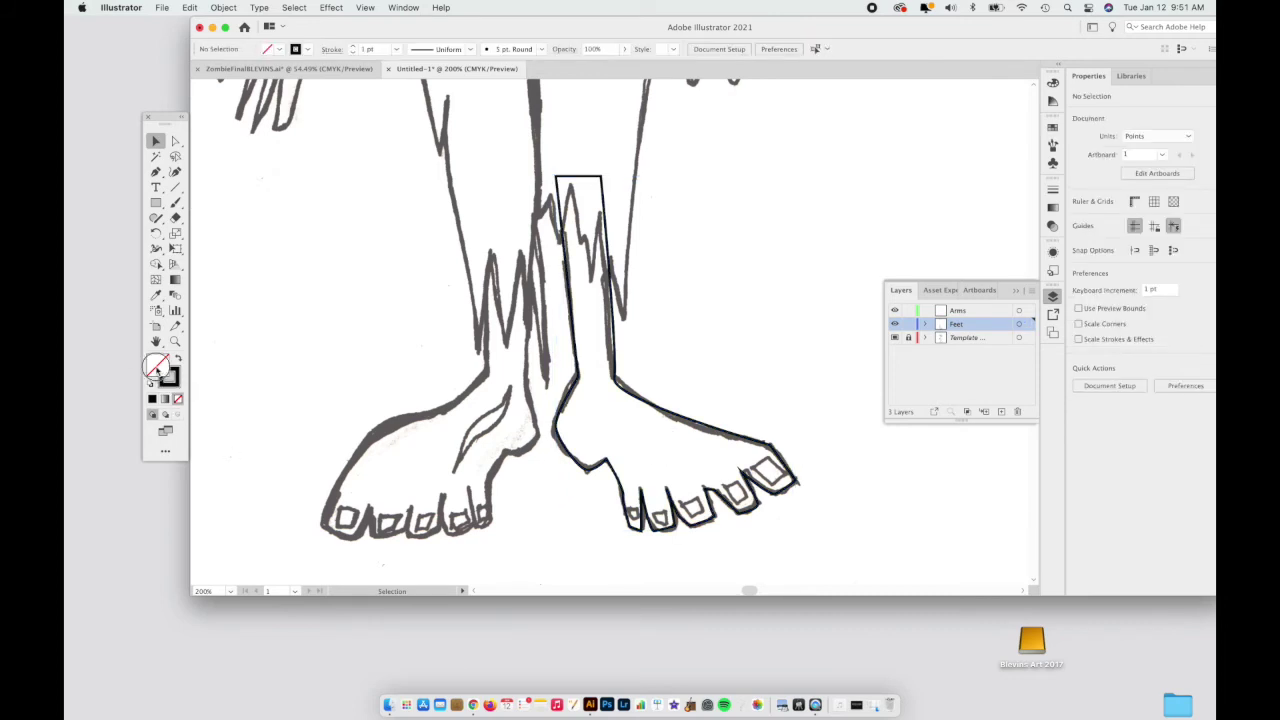
double_click(157, 366)
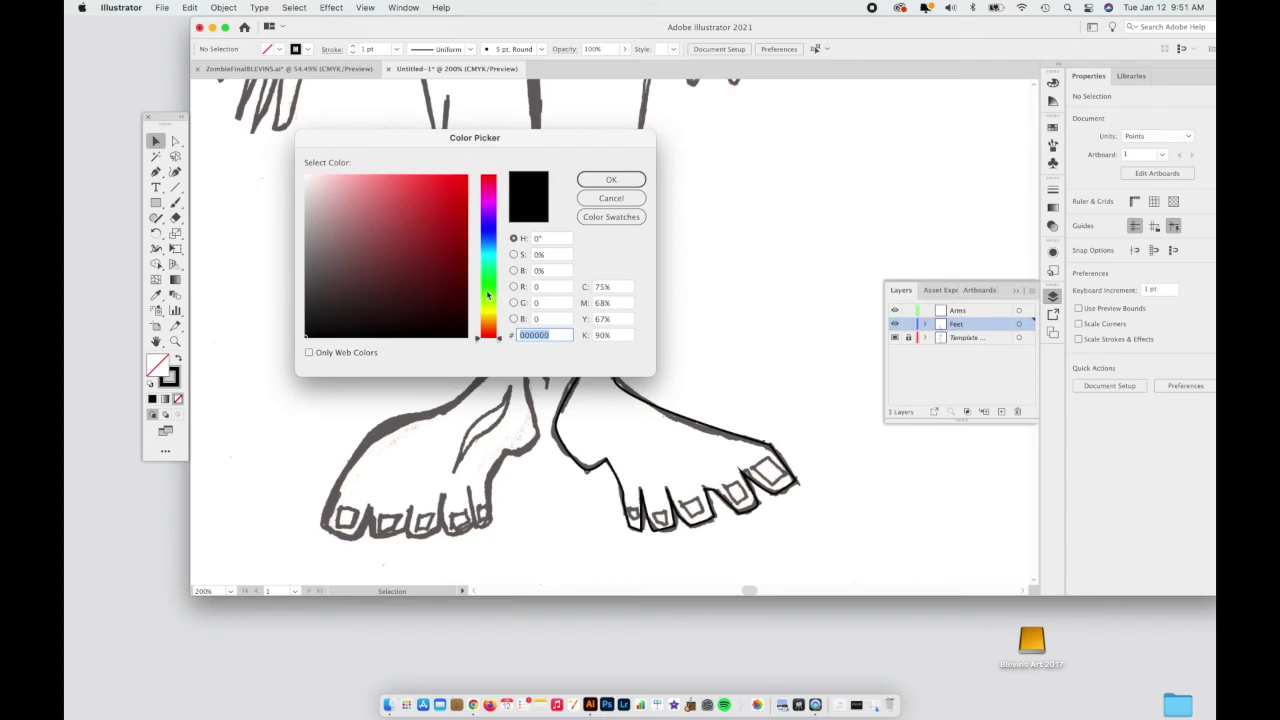
click(489, 293)
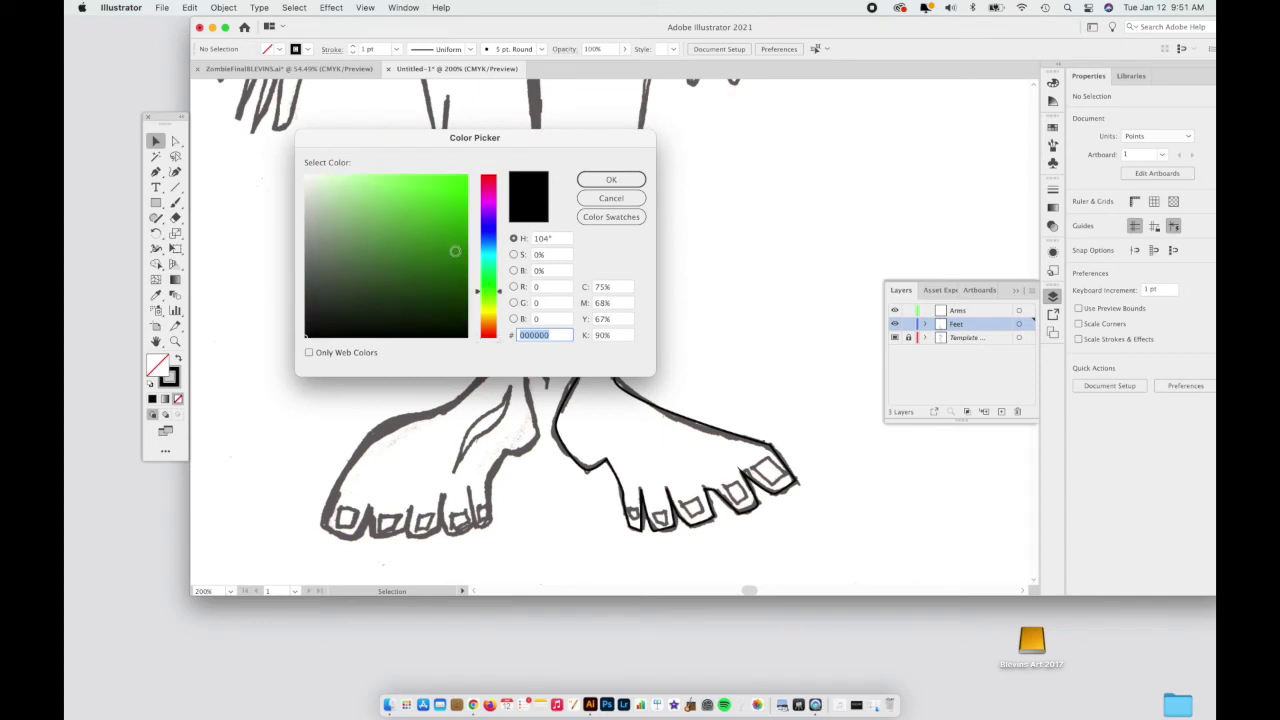
drag(478, 293, 477, 278)
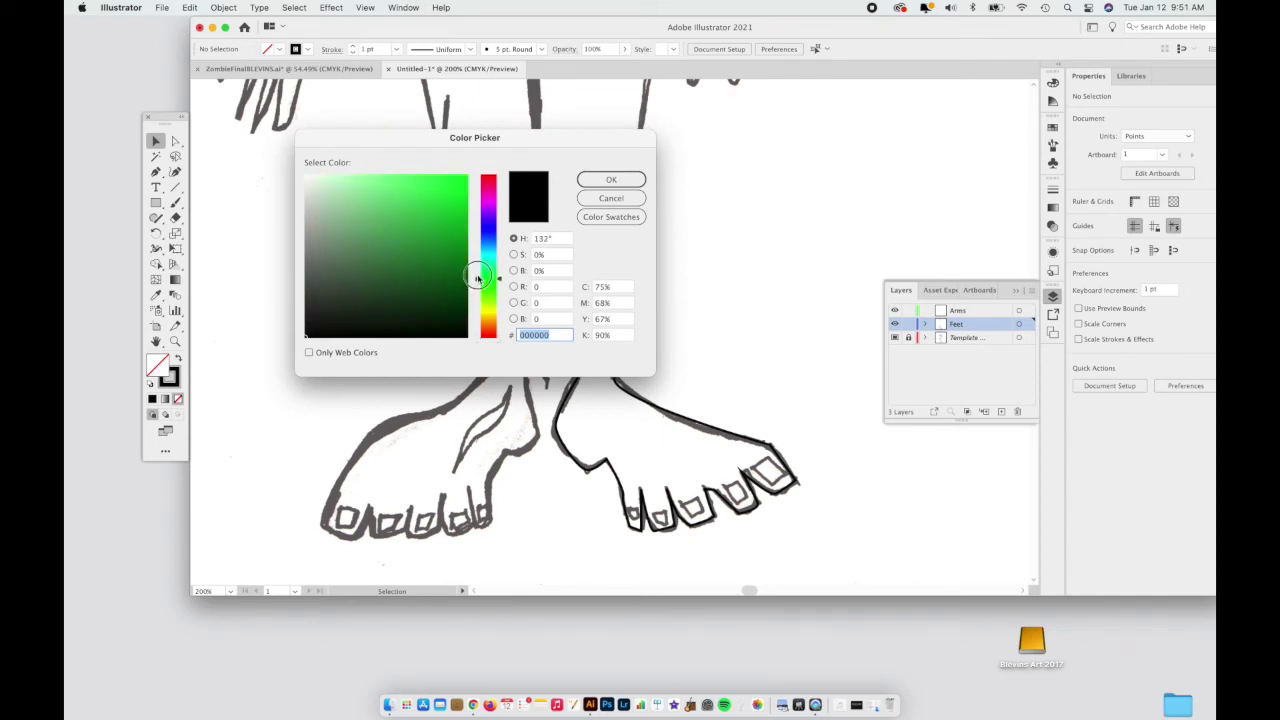
click(352, 180)
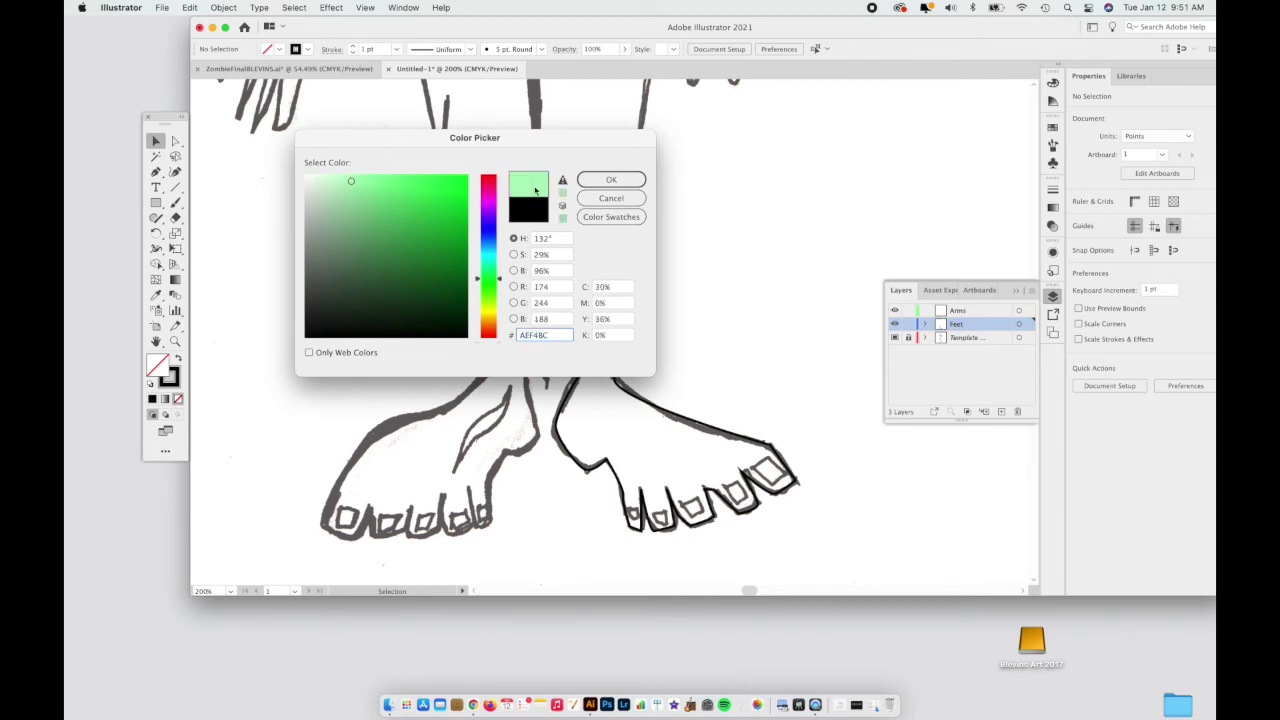
click(367, 211)
click(611, 180)
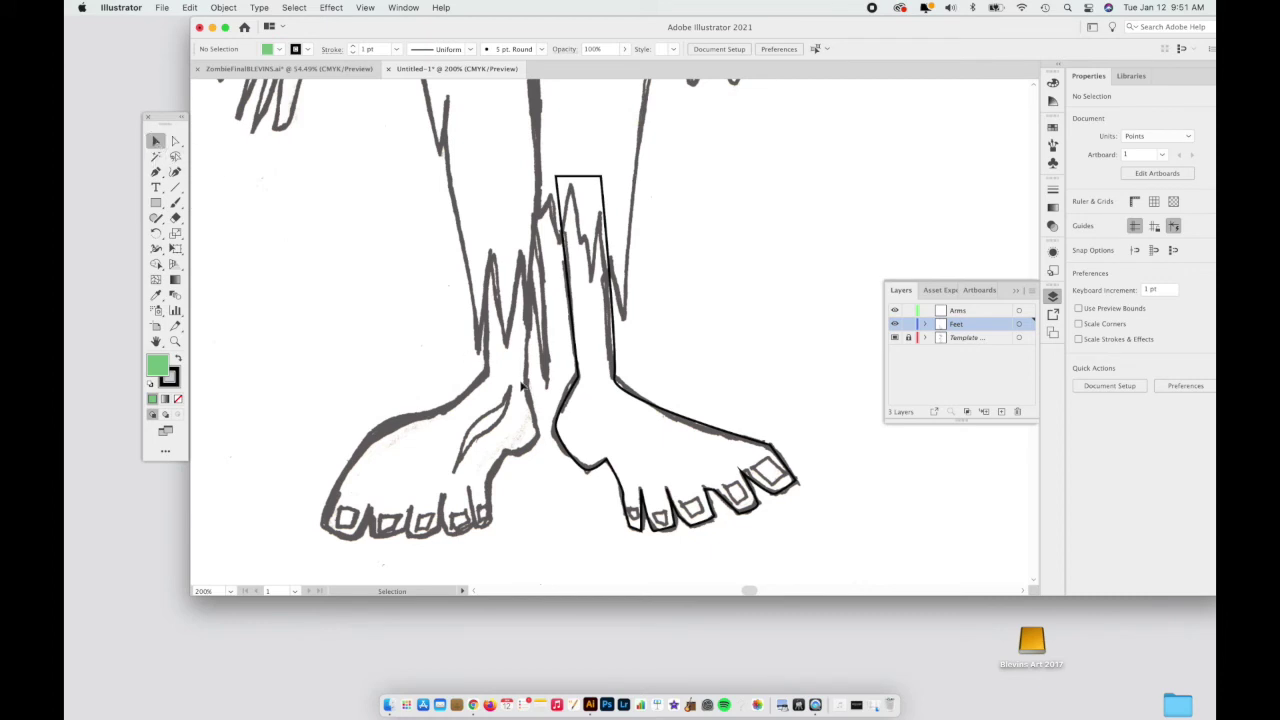
Apply the green fill to the traced foot outline
click(592, 463)
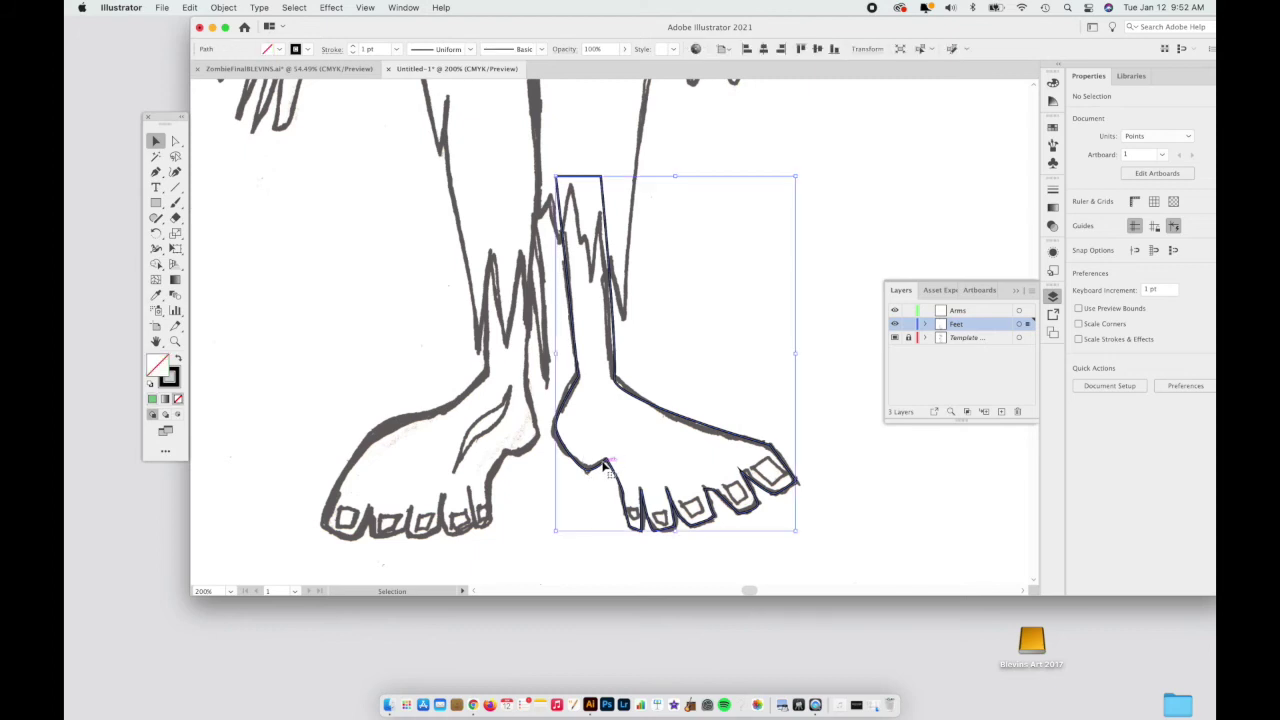
click(152, 400)
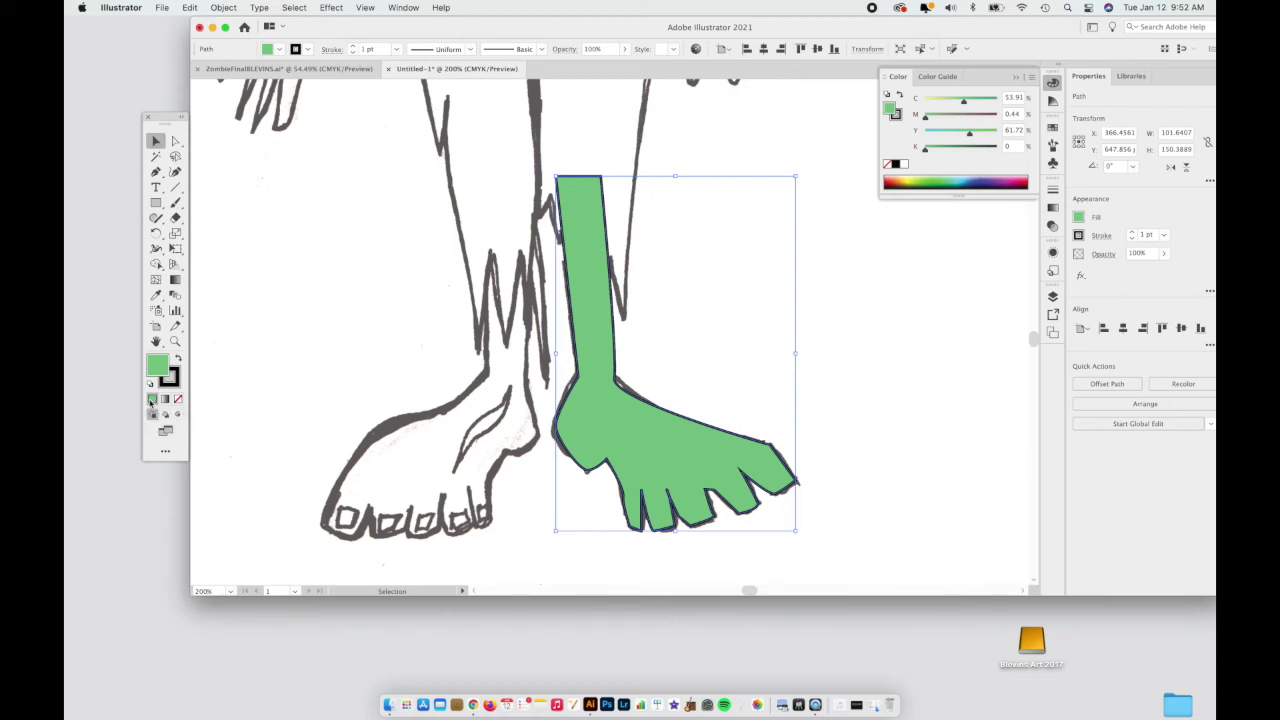
key(super+minus)
key(super+minus)
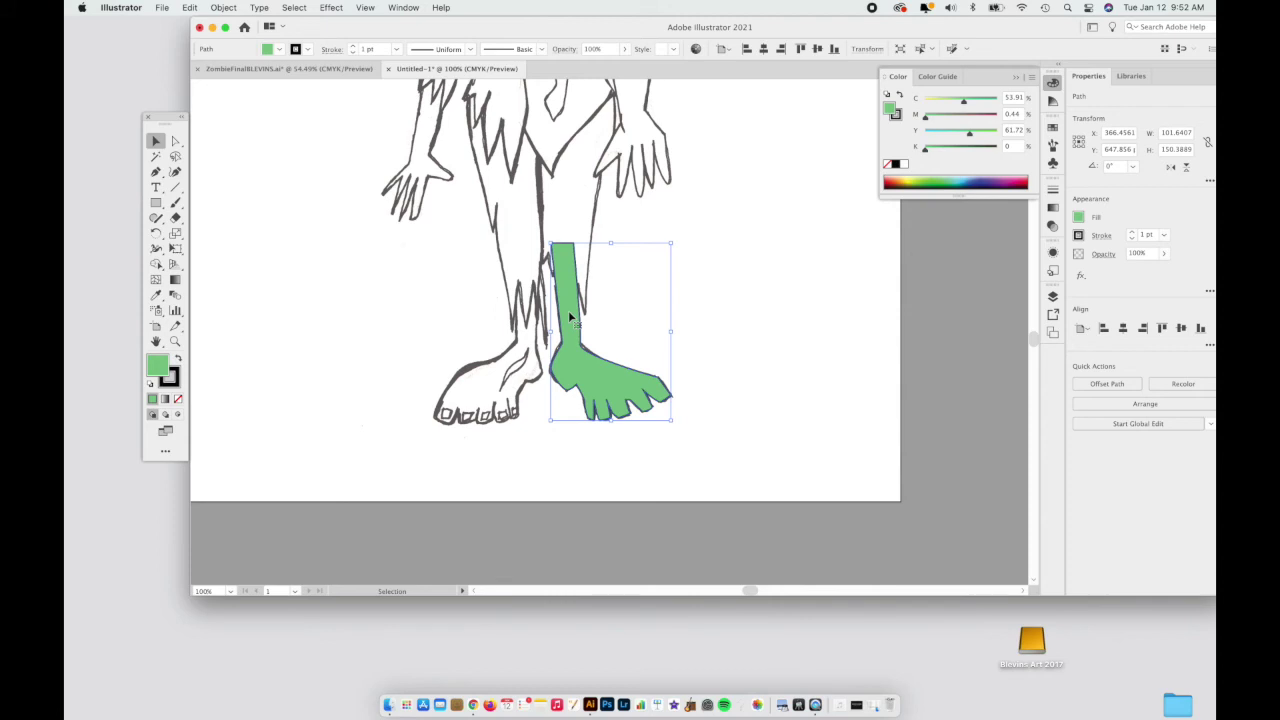
Switch to the finished zombie document, show its details, Body, Feet, Head and Background layers, and hide the template layer
click(303, 70)
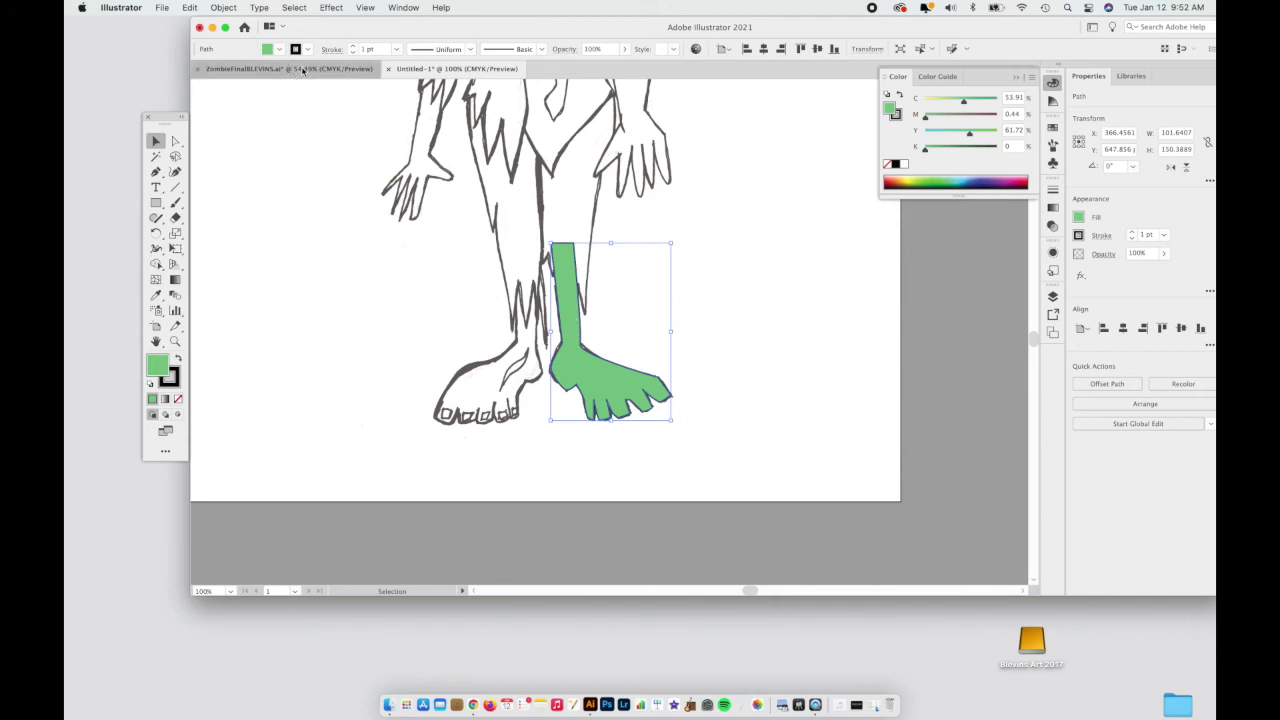
click(1052, 297)
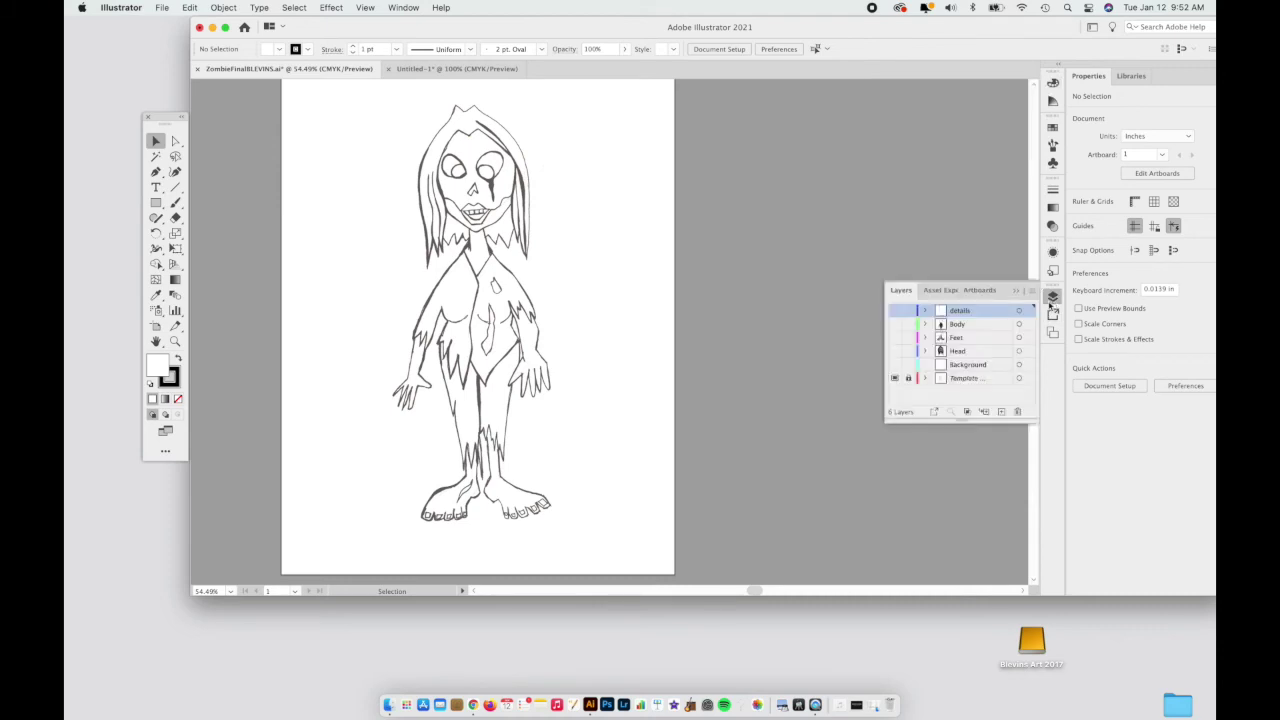
click(895, 355)
click(895, 337)
click(895, 323)
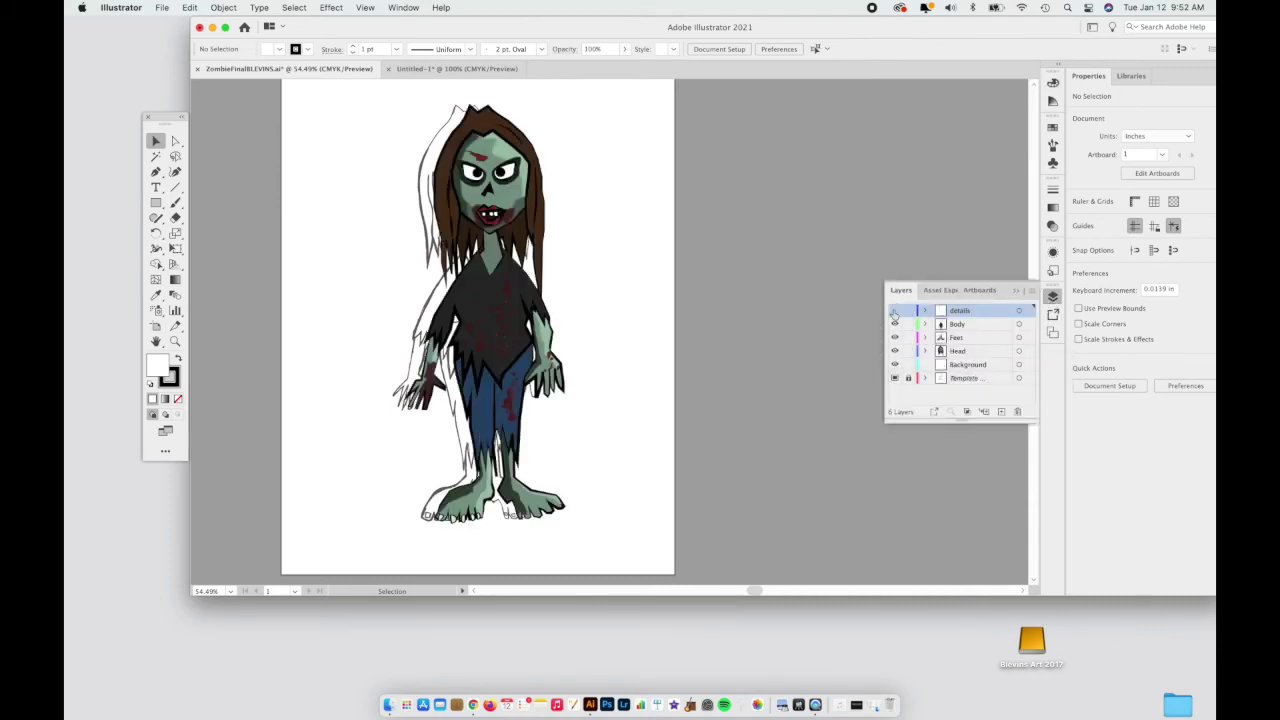
click(895, 311)
click(895, 378)
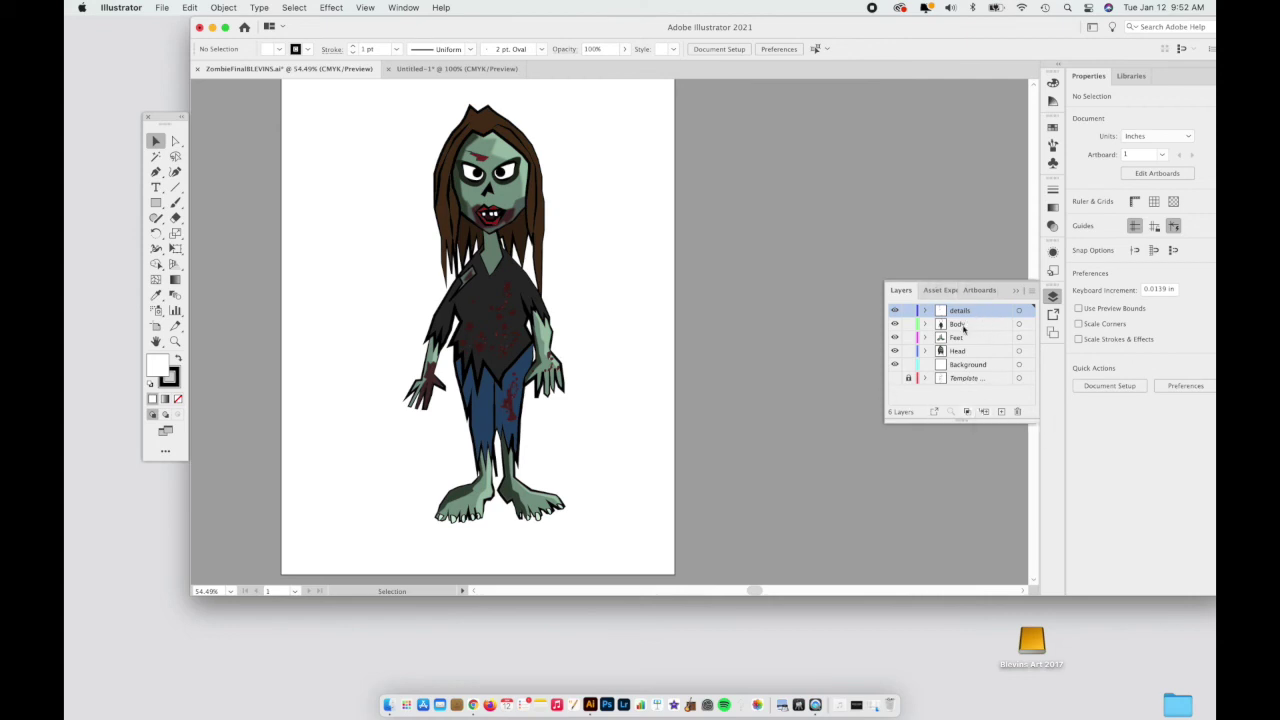
Hide and show the Body layer and the Feet layer in turn to examine which artwork each contains
click(895, 324)
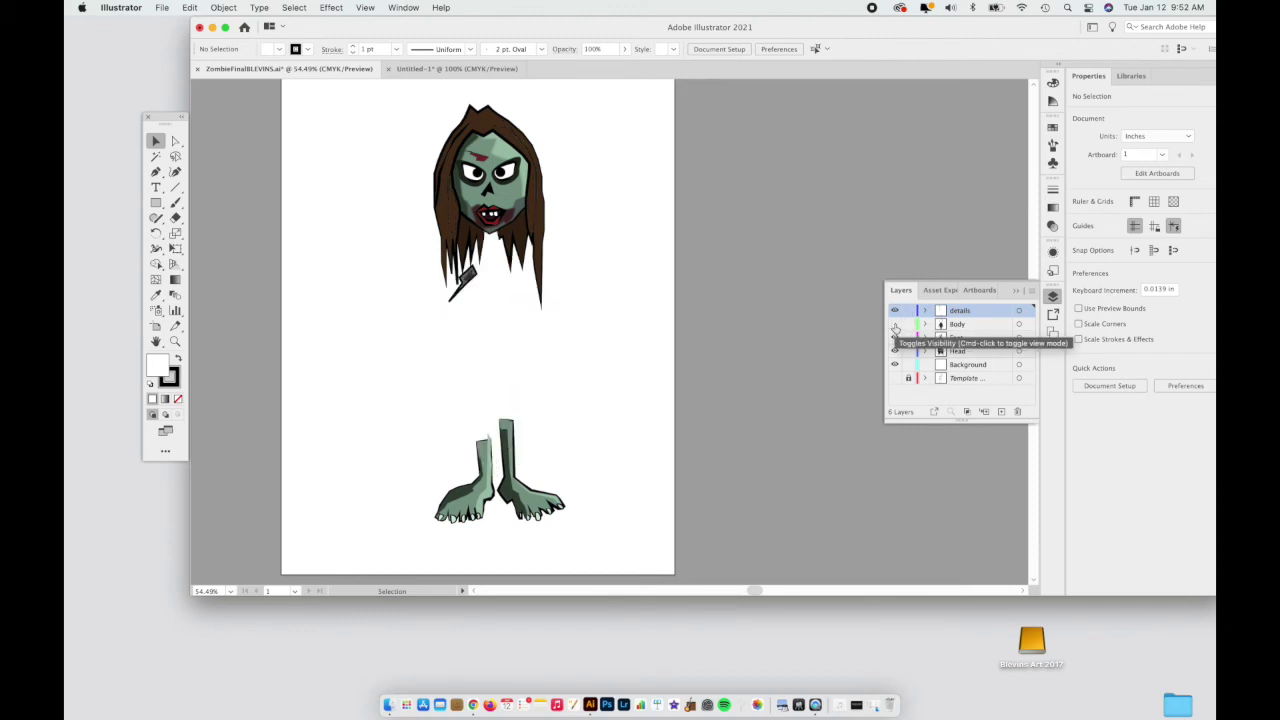
click(895, 325)
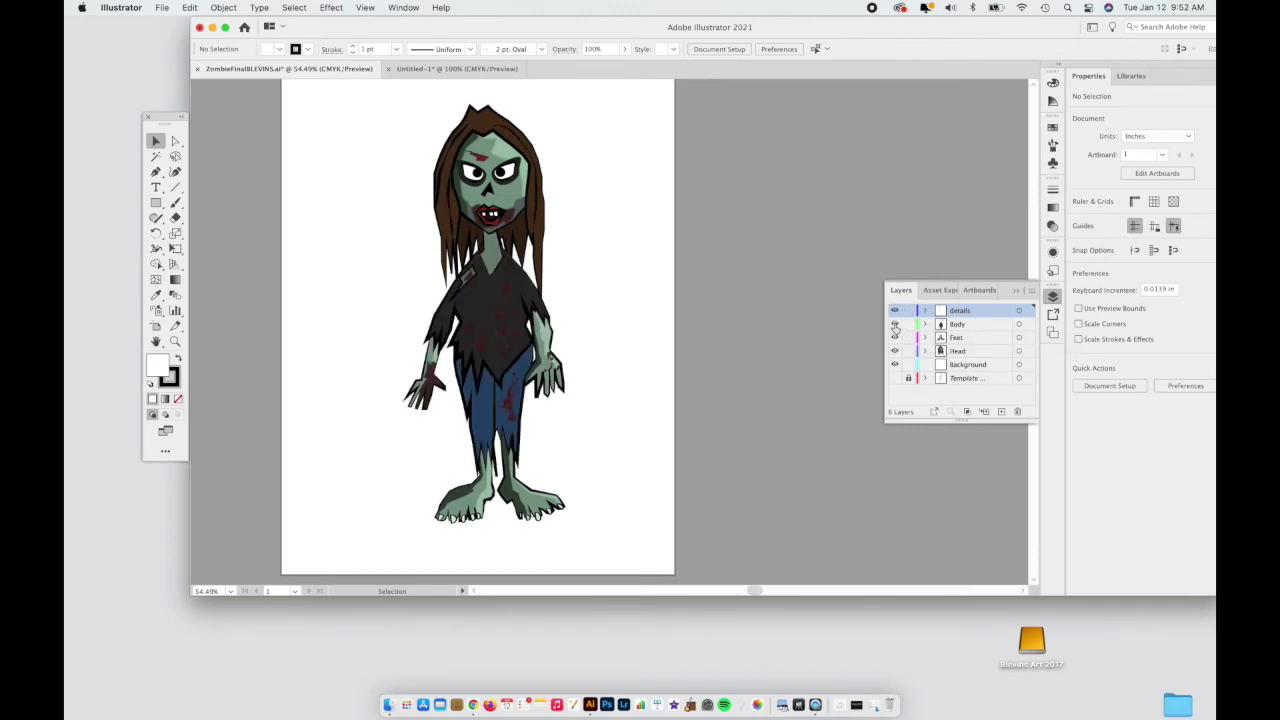
click(895, 338)
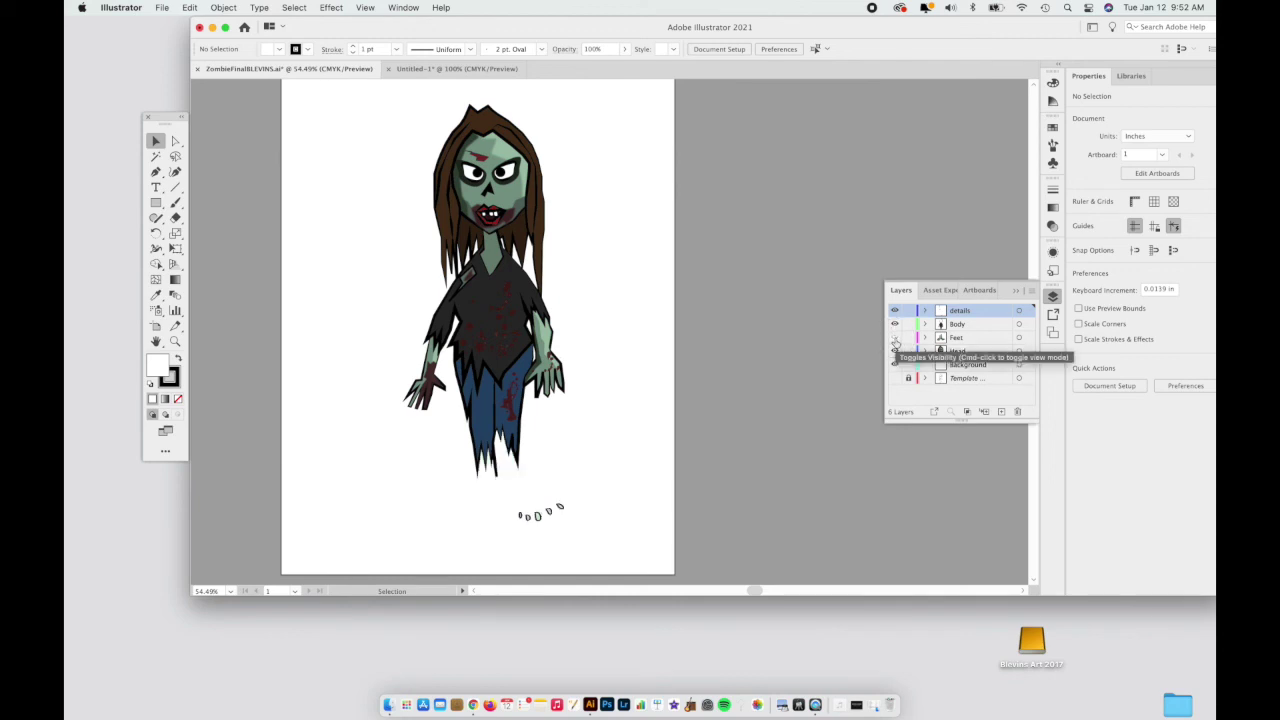
click(895, 338)
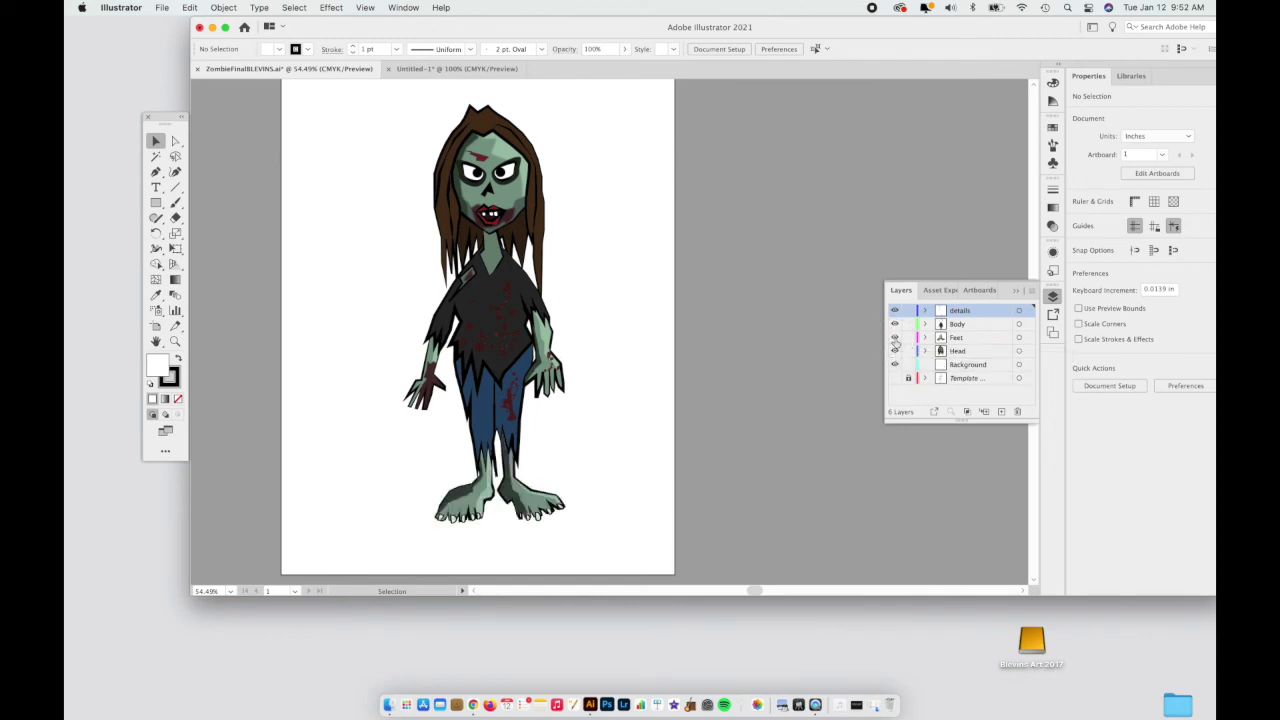
Try the Feet layer above Body in the stacking order, and return it to its place between Body and Head
click(988, 340)
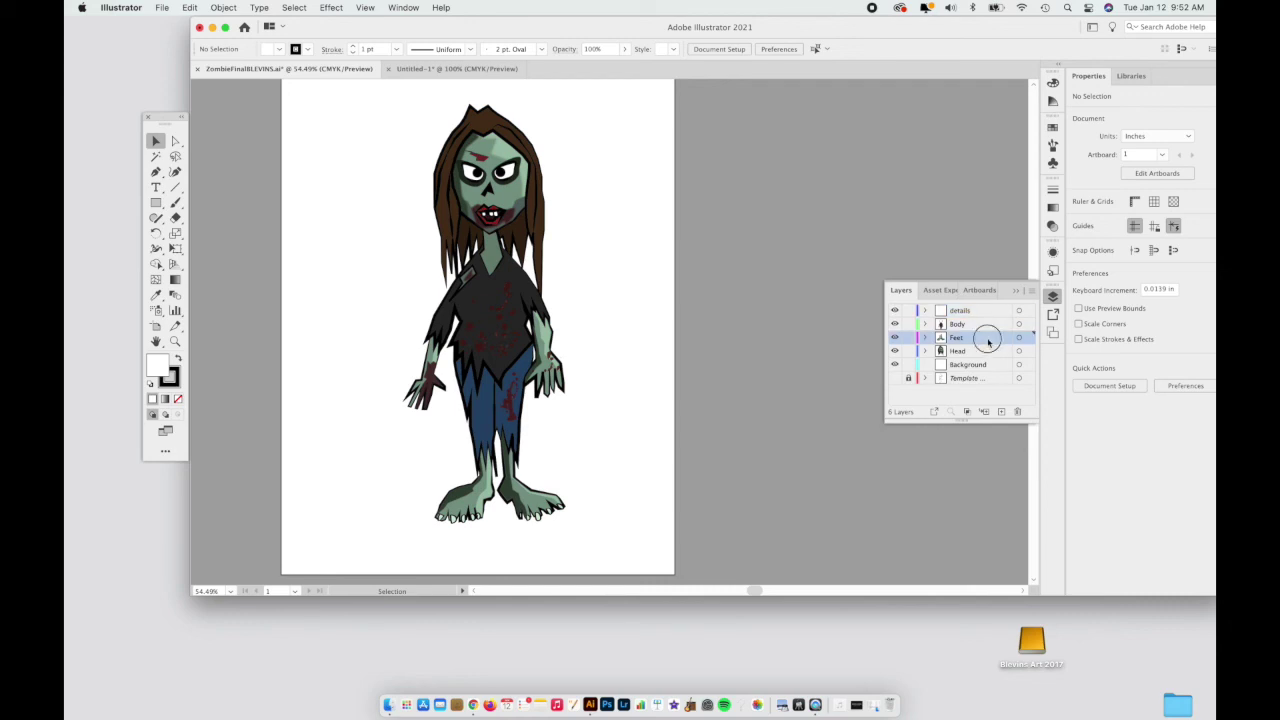
double_click(986, 324)
drag(986, 324, 988, 320)
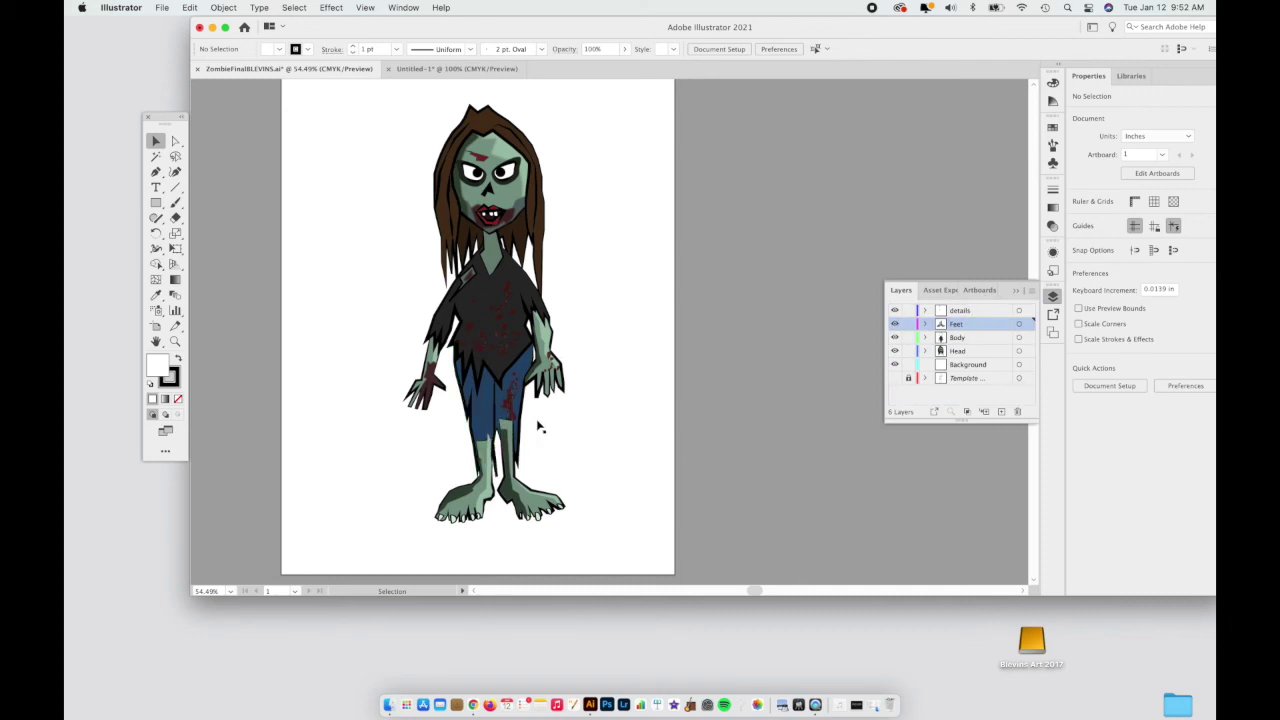
click(984, 327)
drag(984, 327, 984, 347)
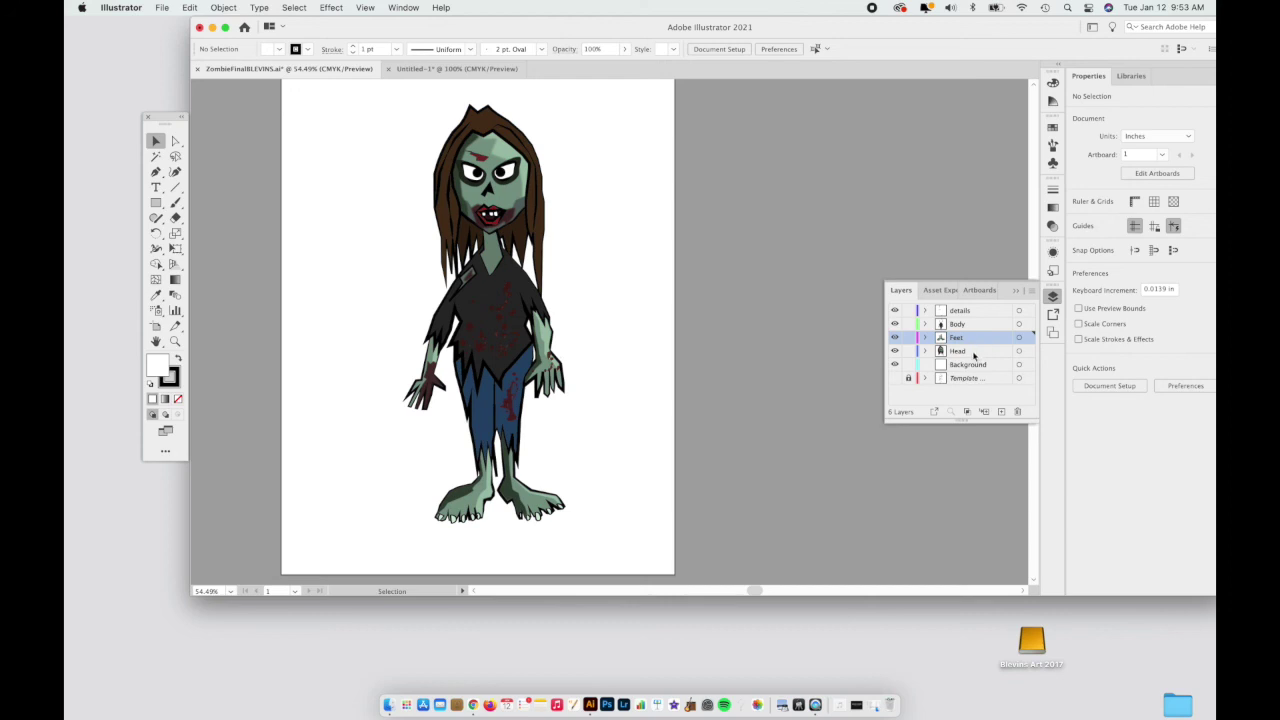
Try nesting the details layer inside the Body layer to inspect its expanded contents, and undo that move
click(979, 313)
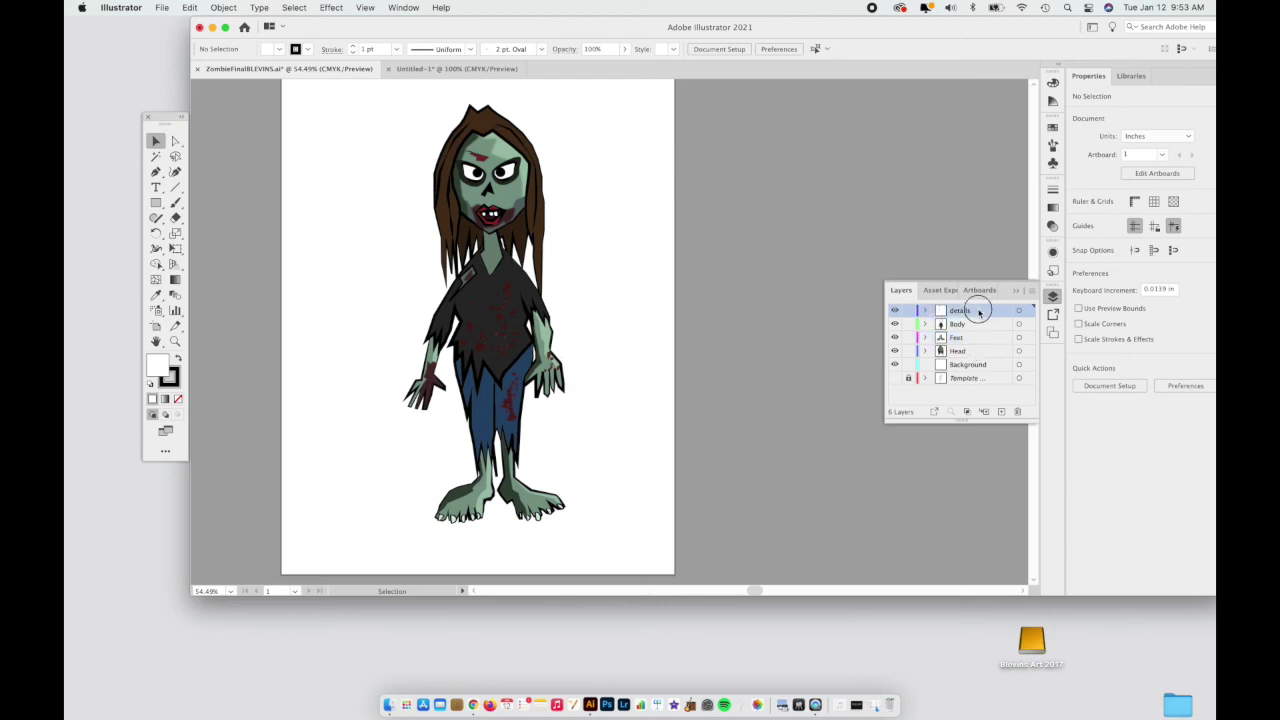
drag(979, 313, 974, 327)
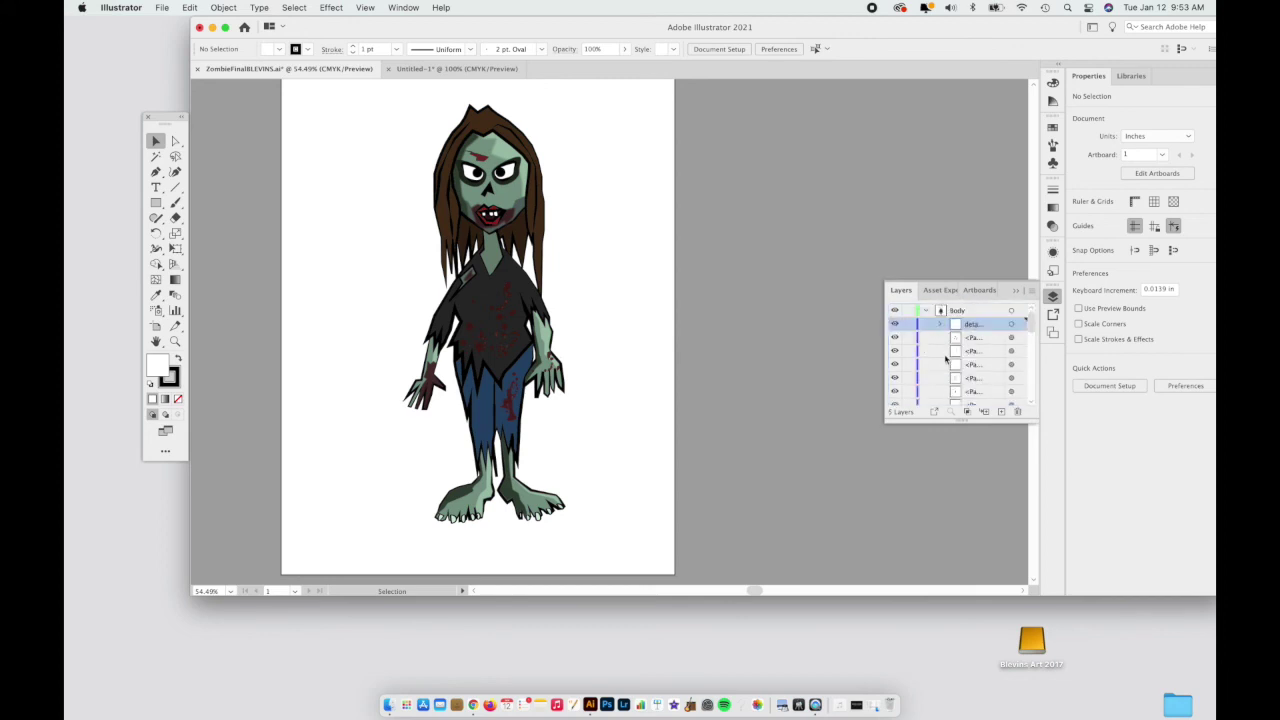
scroll(946, 358, down, 3)
scroll(946, 358, up, 3)
drag(1035, 418, 1037, 519)
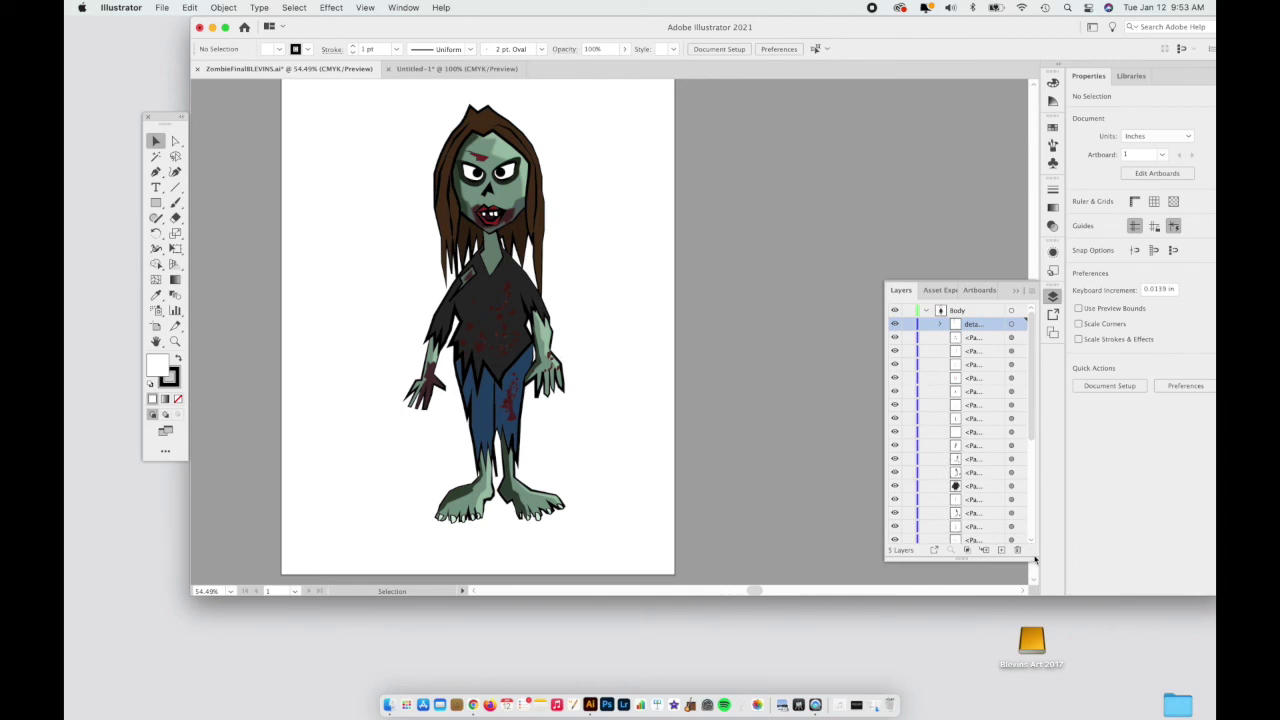
scroll(981, 468, down, 5)
scroll(981, 468, up, 5)
click(928, 313)
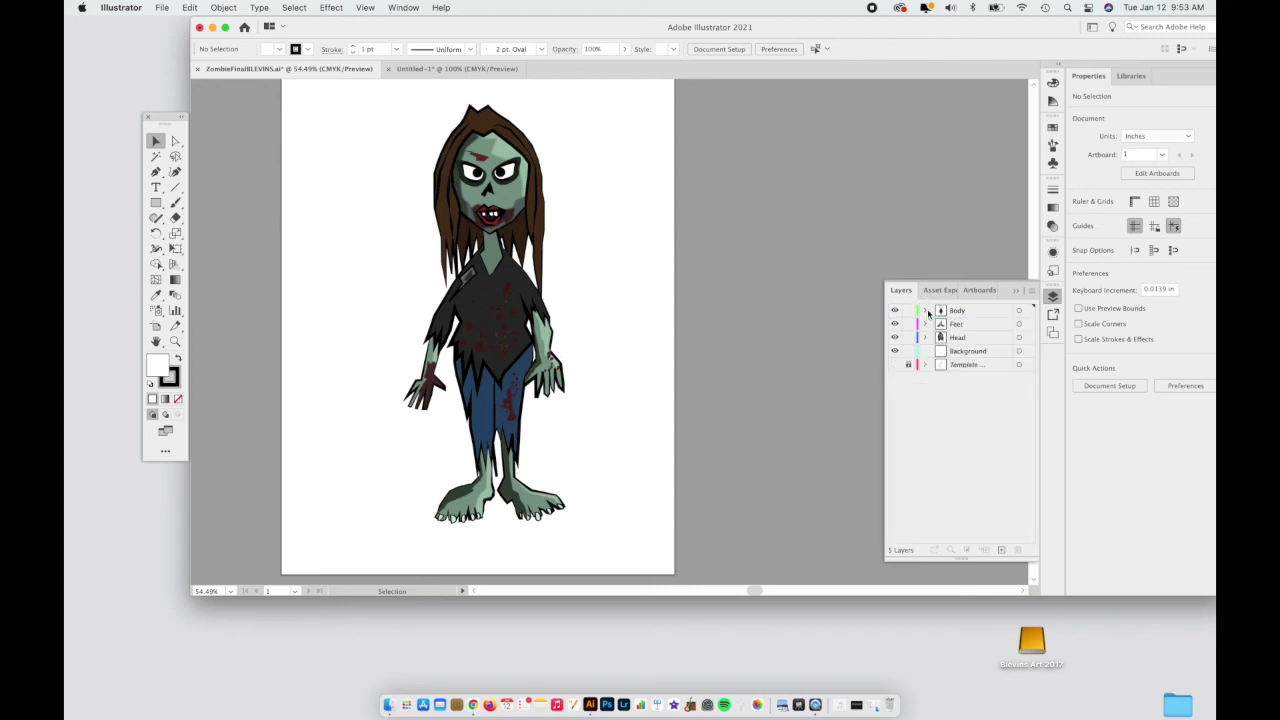
key(super+z)
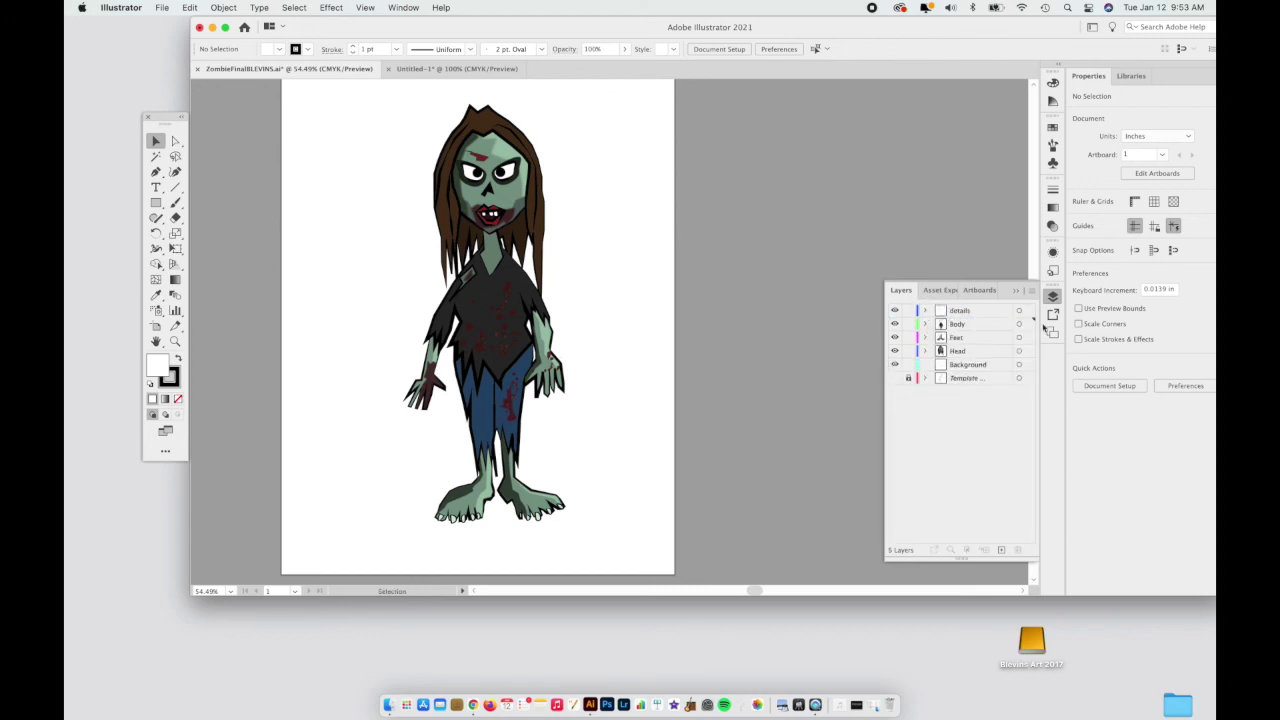